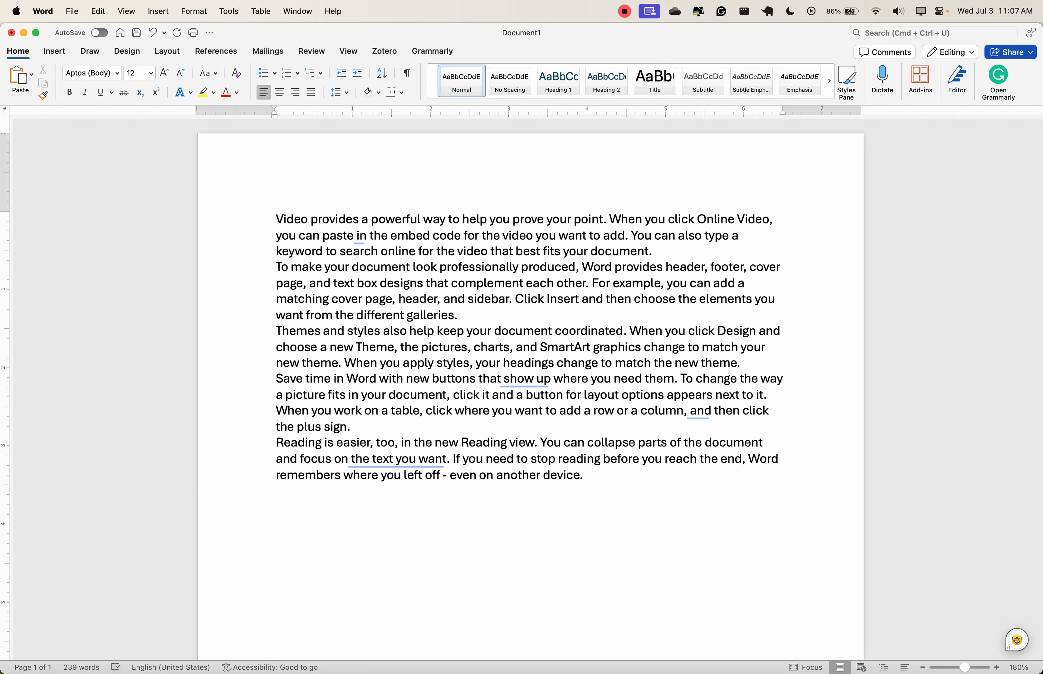
Step: Insert Lorem ipsum filler text below the existing paragraphs with =lorem(200) and return to the document's beginning
{"action": "type", "text": "=lorem(200)"}
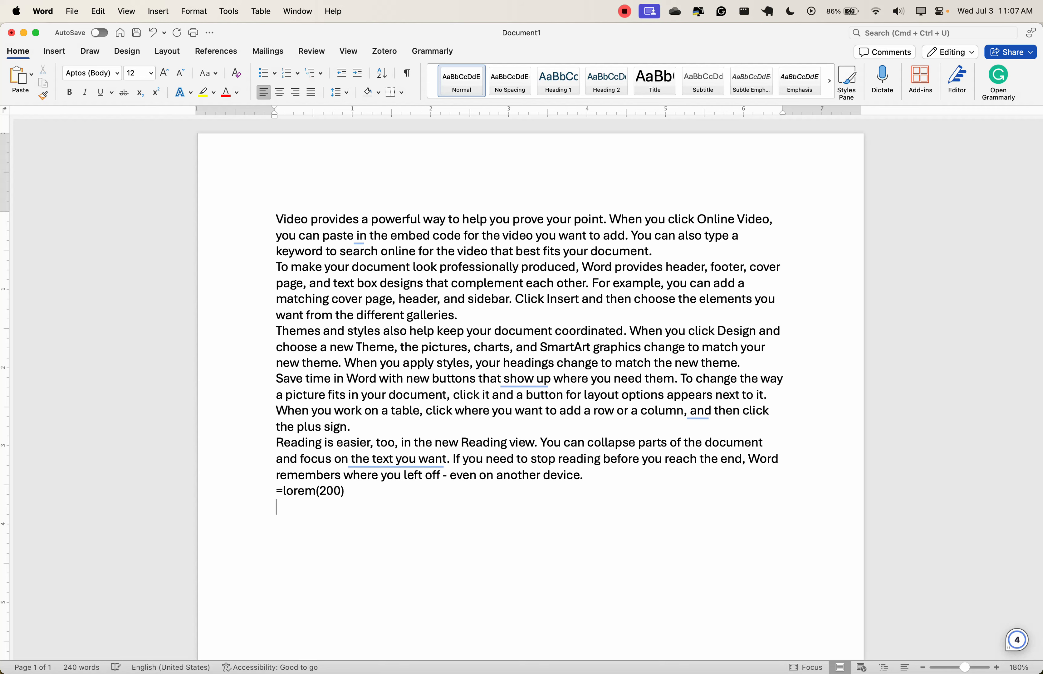
{"action": "scroll", "coordinate": [319, 221], "scroll_direction": "up", "scroll_amount": 5}
{"action": "scroll", "coordinate": [319, 221], "scroll_direction": "up", "scroll_amount": 15}
{"action": "scroll", "coordinate": [319, 221], "scroll_direction": "up", "scroll_amount": 10}
{"action": "scroll", "coordinate": [319, 221], "scroll_direction": "up", "scroll_amount": 10}
{"action": "scroll", "coordinate": [319, 221], "scroll_direction": "up", "scroll_amount": 8}
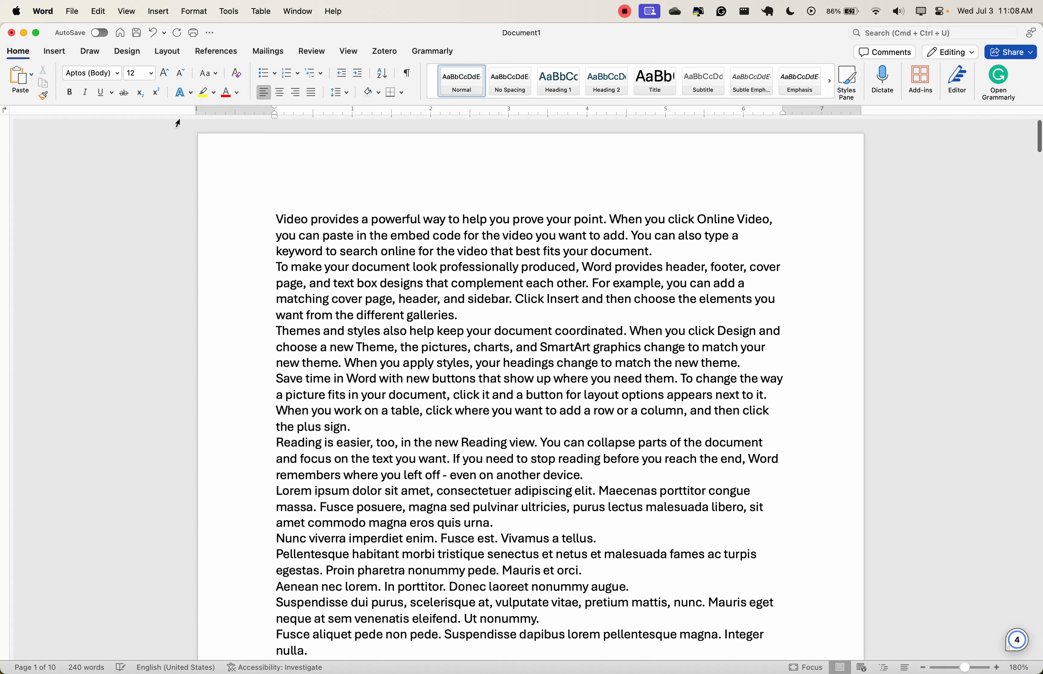
Step: Set the document's citation style to APA Sixth Edition
{"action": "left_click", "coordinate": [215, 52]}
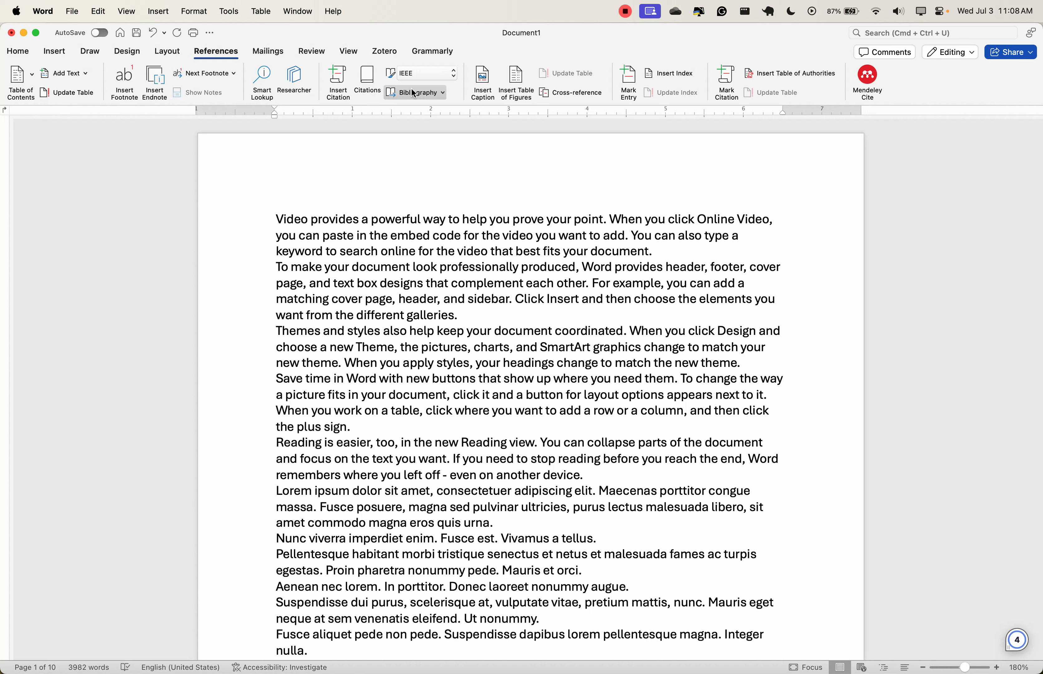
{"action": "left_click", "coordinate": [432, 72]}
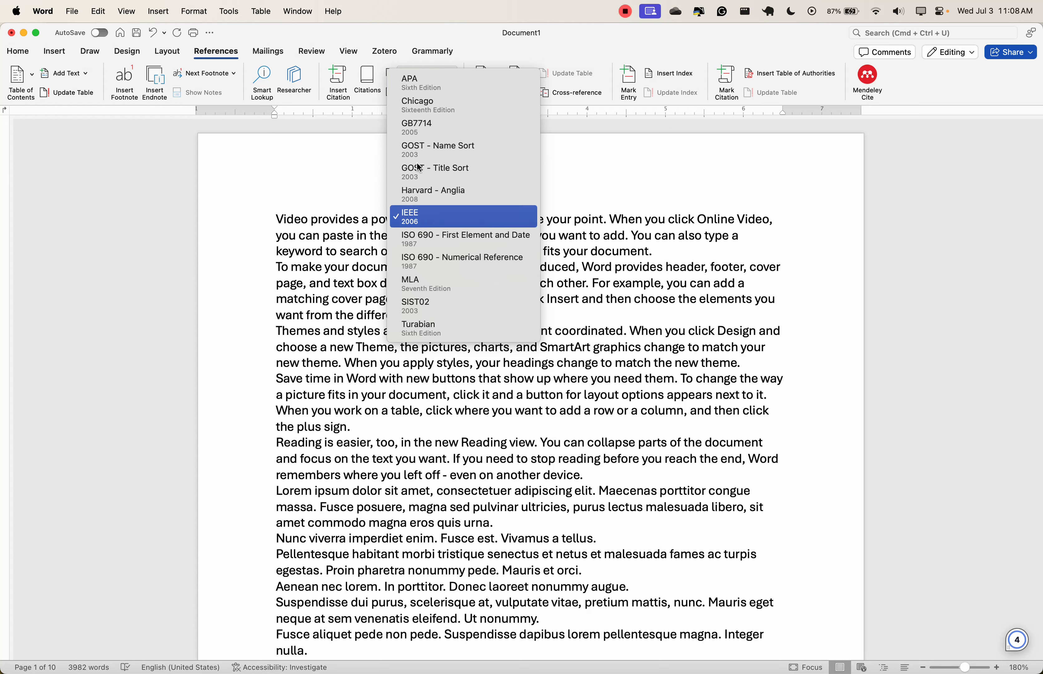
{"action": "left_click", "coordinate": [421, 87]}
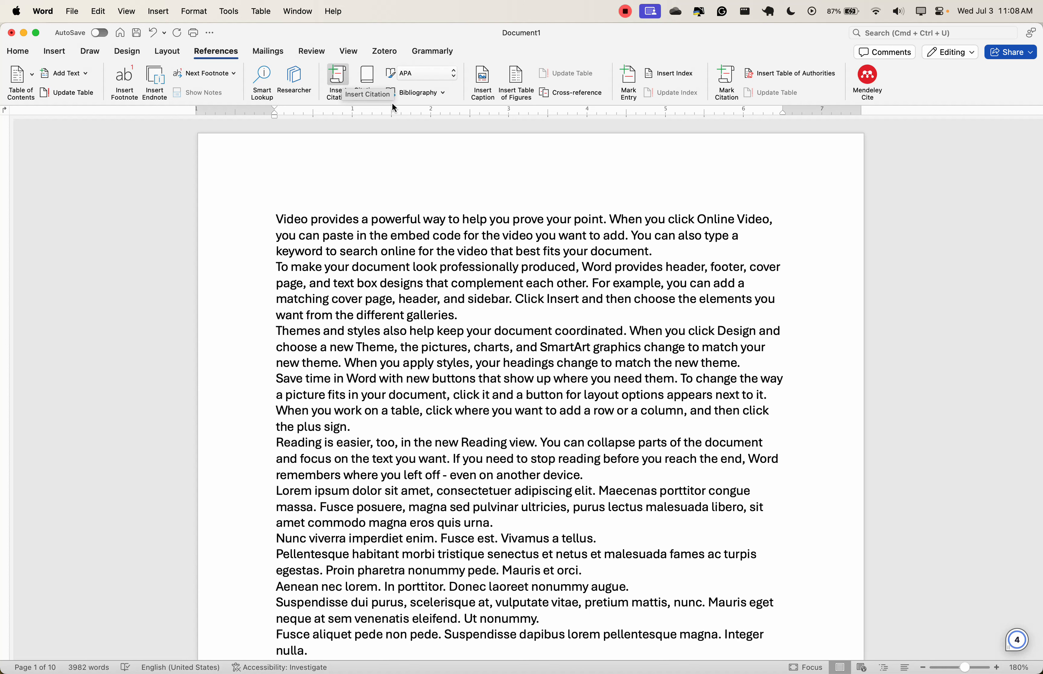
Step: Choose Book as the source type for a new citation and dismiss the source form without creating a source
{"action": "left_click", "coordinate": [340, 77]}
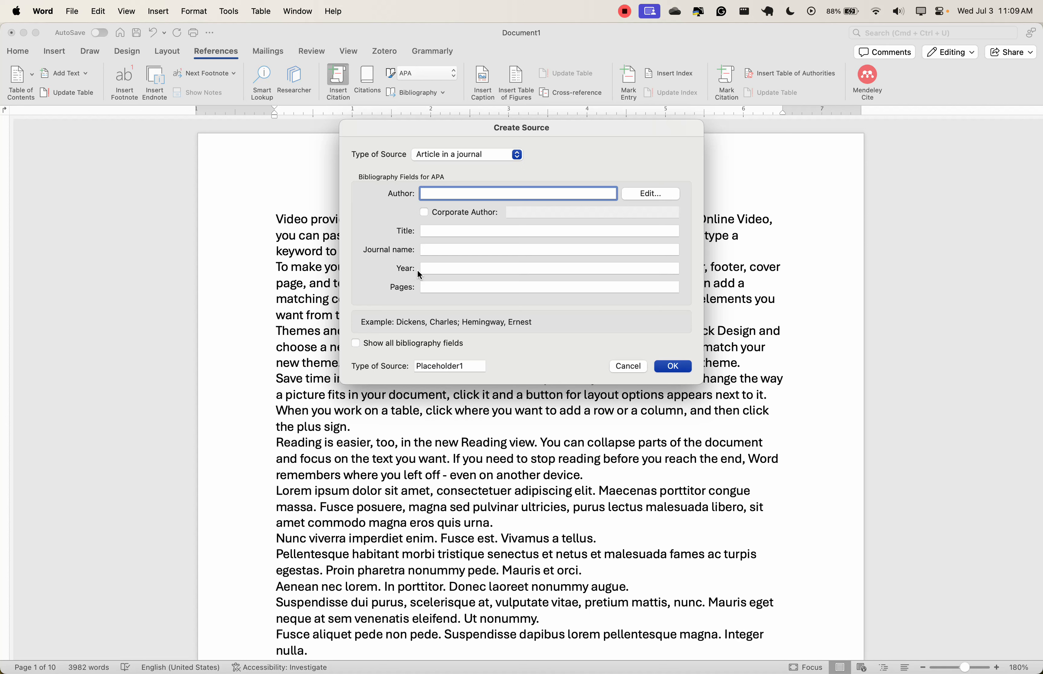
{"action": "left_click", "coordinate": [461, 156]}
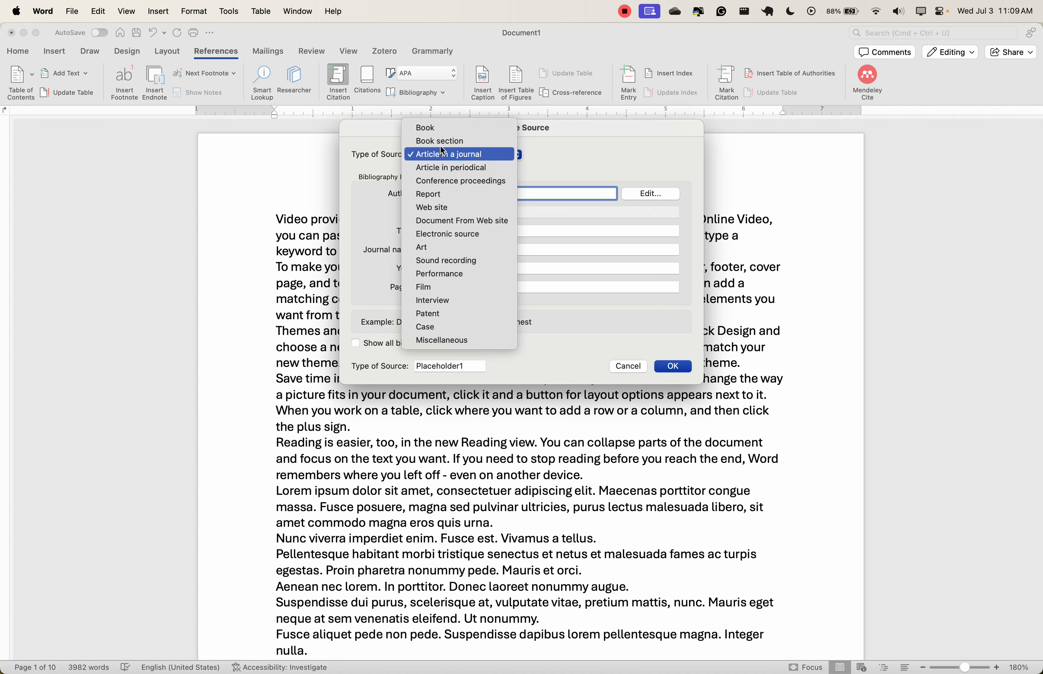
{"action": "left_click", "coordinate": [438, 128]}
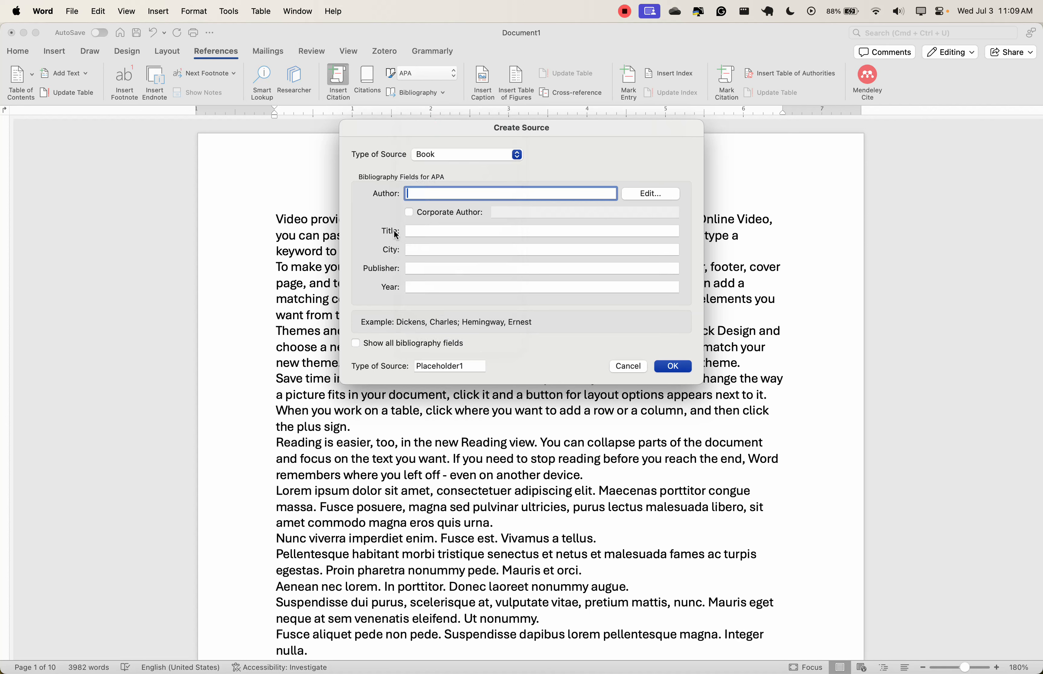
{"action": "left_click", "coordinate": [431, 158]}
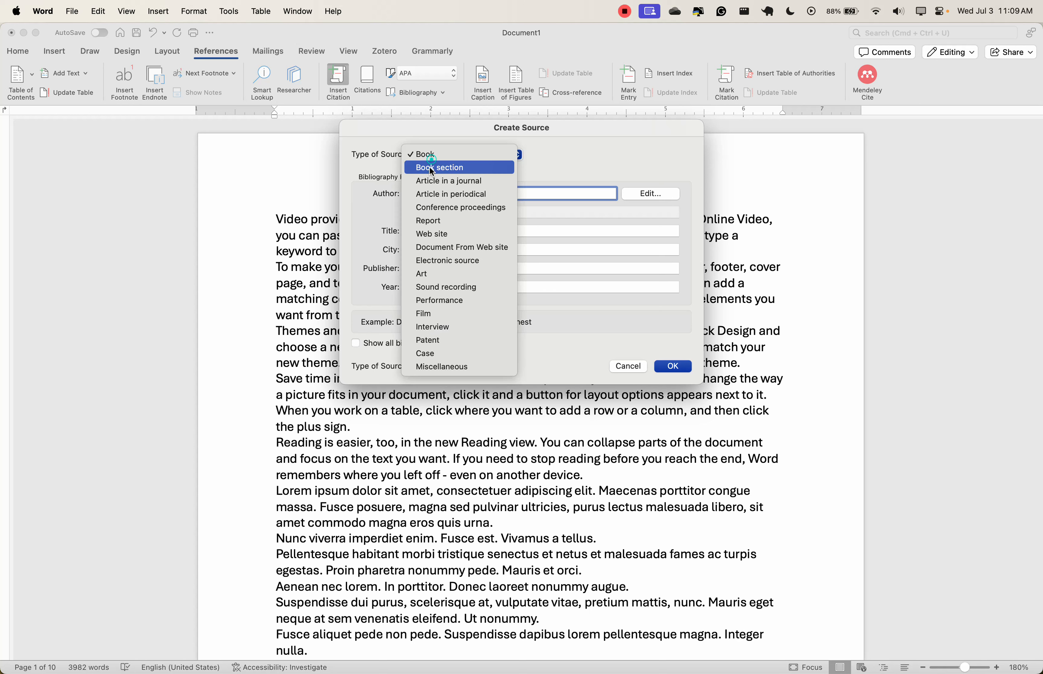
{"action": "left_click", "coordinate": [537, 173]}
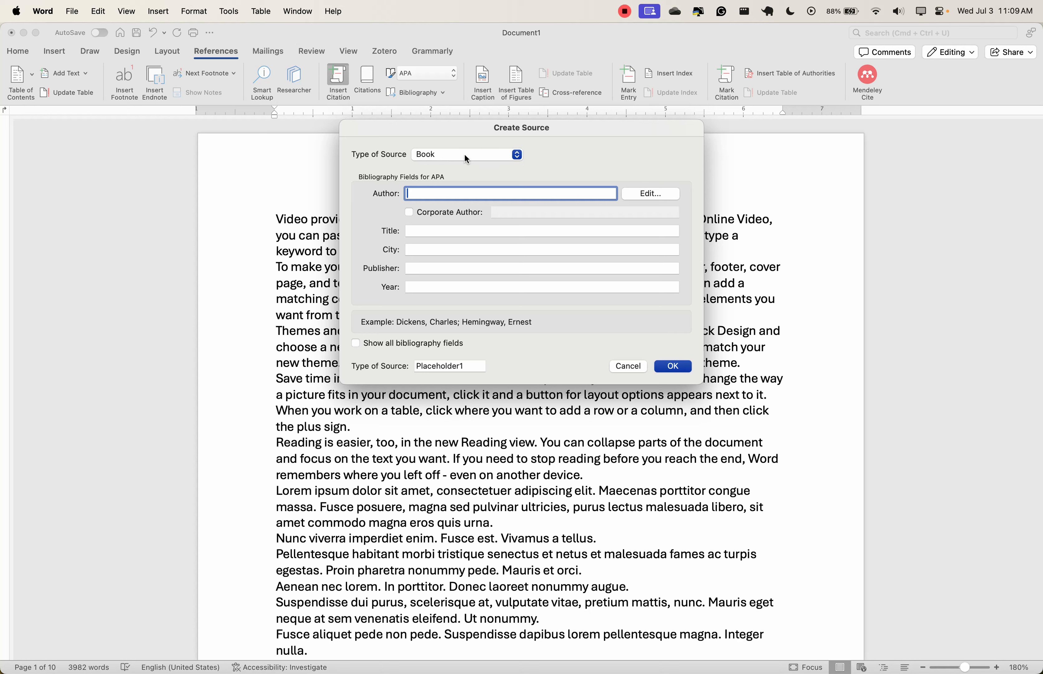
{"action": "left_click", "coordinate": [637, 365]}
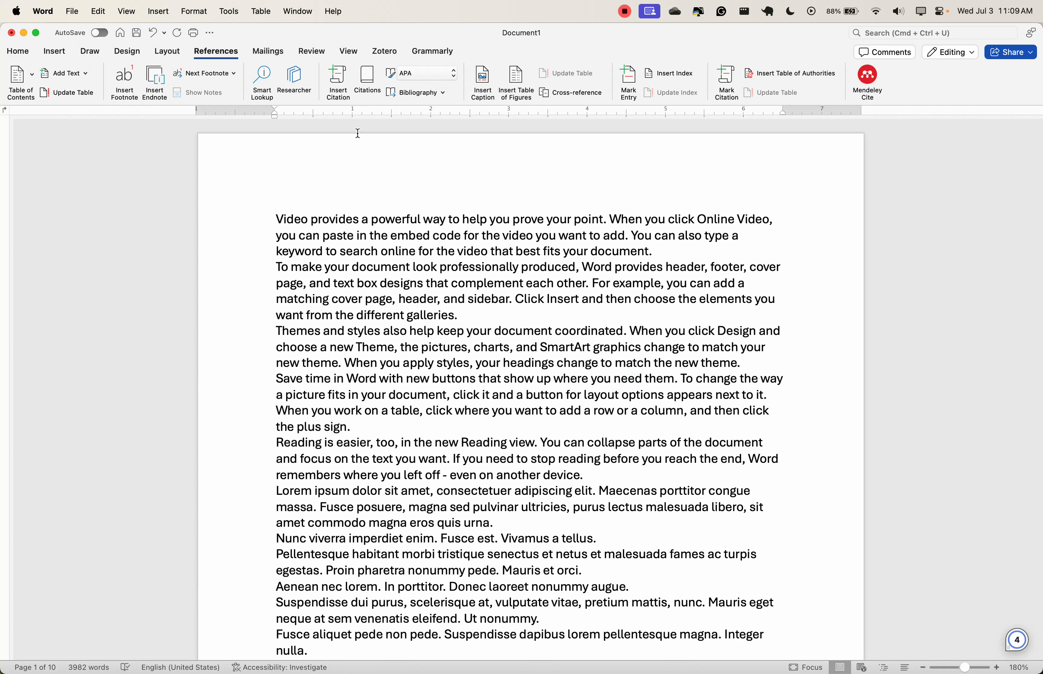
Step: Review the list of existing citations, dismissing the blank source form and closing the list
{"action": "left_click", "coordinate": [365, 79]}
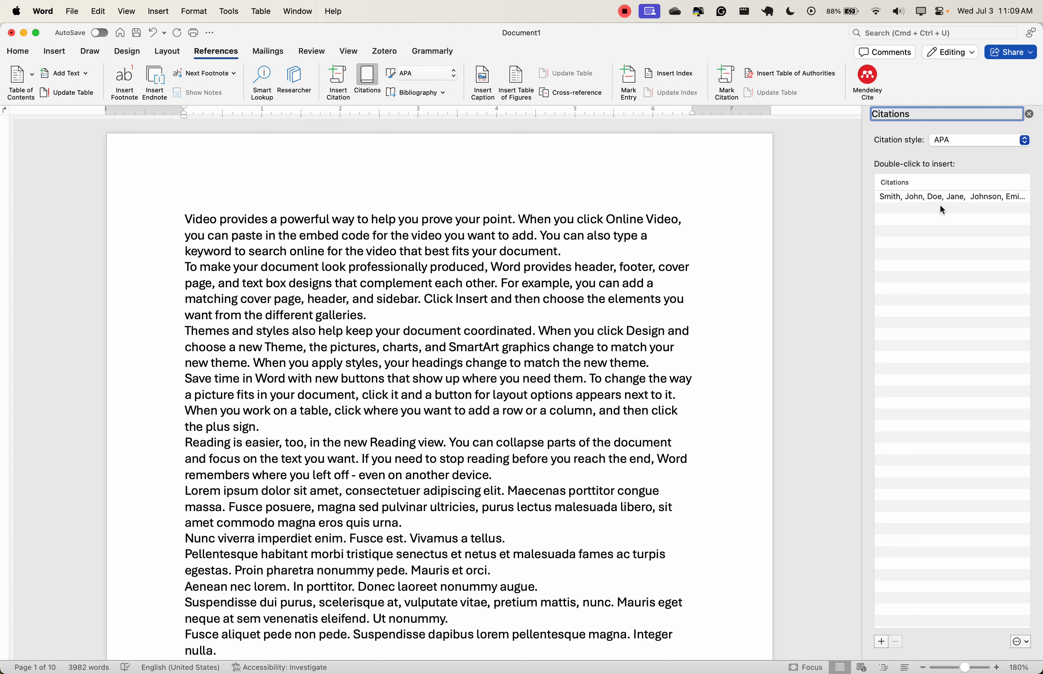
{"action": "left_click", "coordinate": [342, 83]}
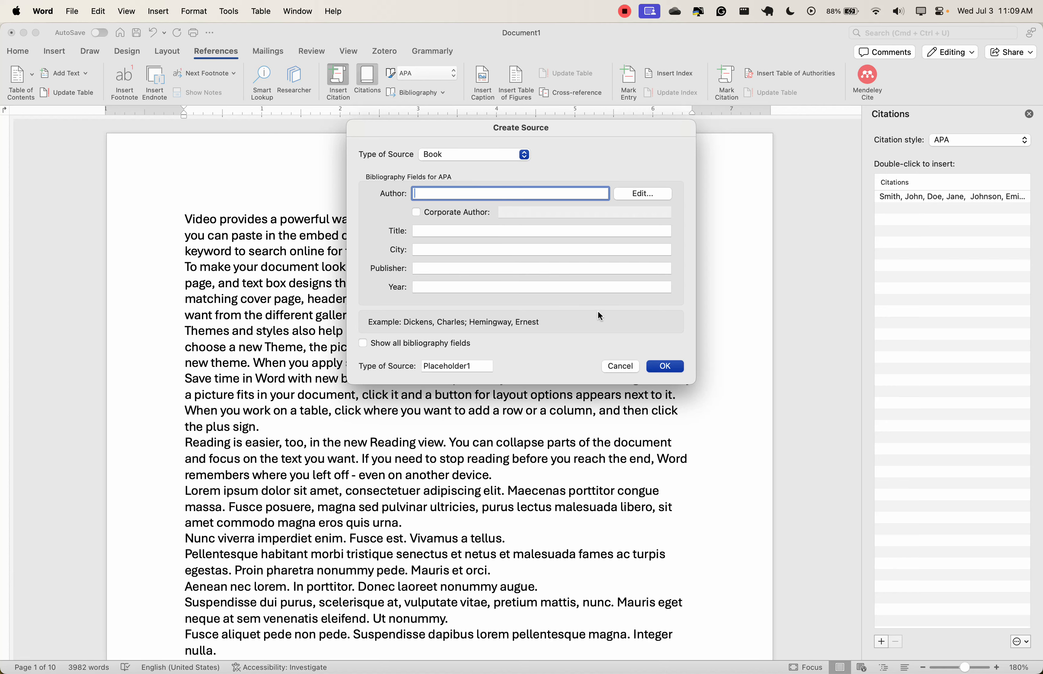
{"action": "left_click", "coordinate": [636, 370]}
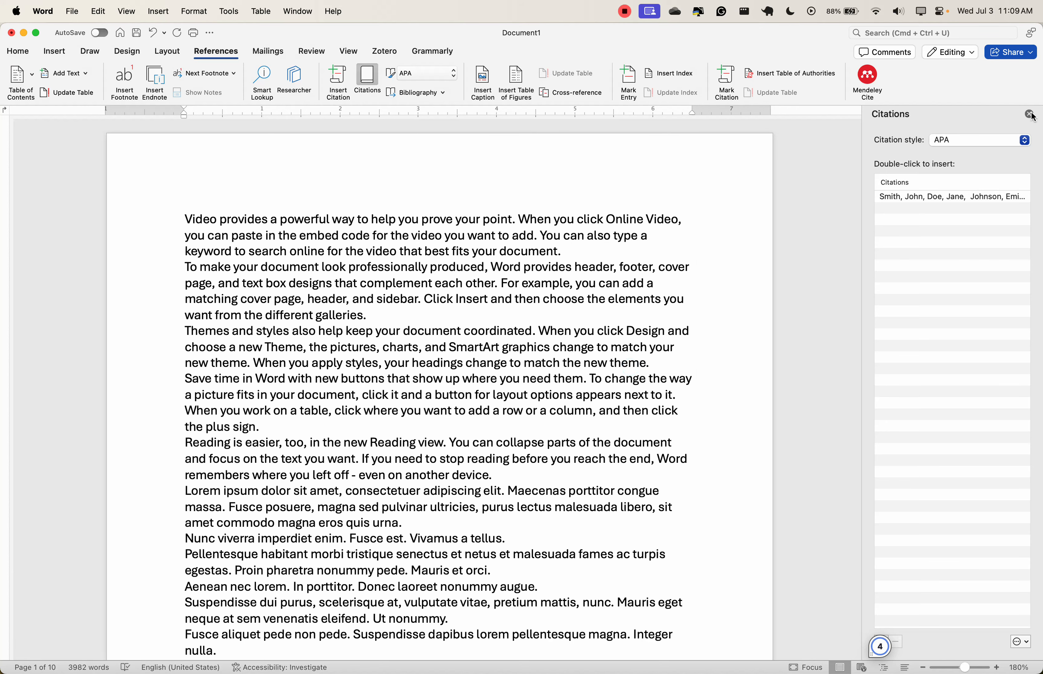
{"action": "left_click", "coordinate": [1029, 116]}
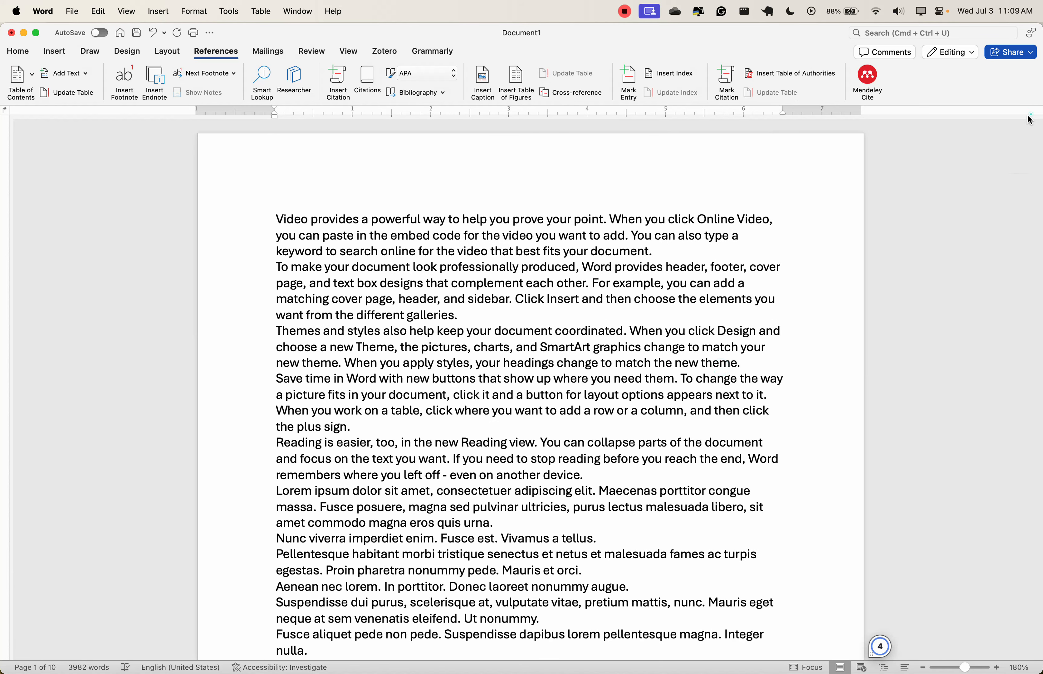
Step: Start a new Book citation source and enter the full names of its three authors, separated by semicolons
{"action": "left_click", "coordinate": [339, 84]}
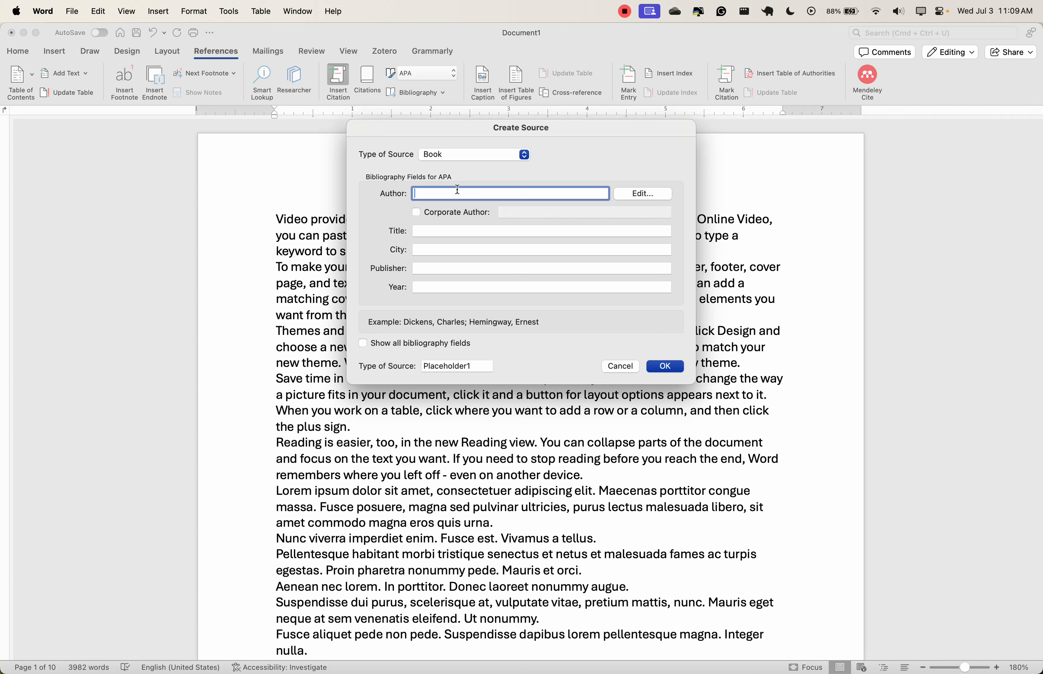
{"action": "type", "text": "John Smith"}
{"action": "type", "text": ";"}
{"action": "type", "text": "Jane Doe; Emily Smith"}
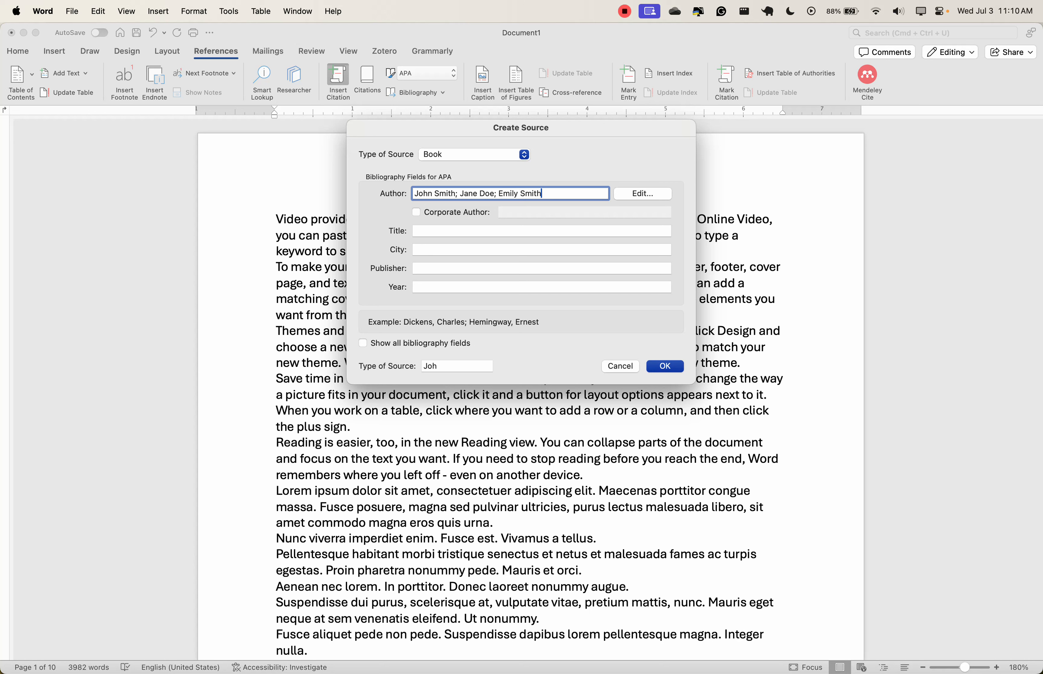
Step: Set the book source's title to "Introduction to Data Science" and its city to New York
{"action": "left_click", "coordinate": [429, 231]}
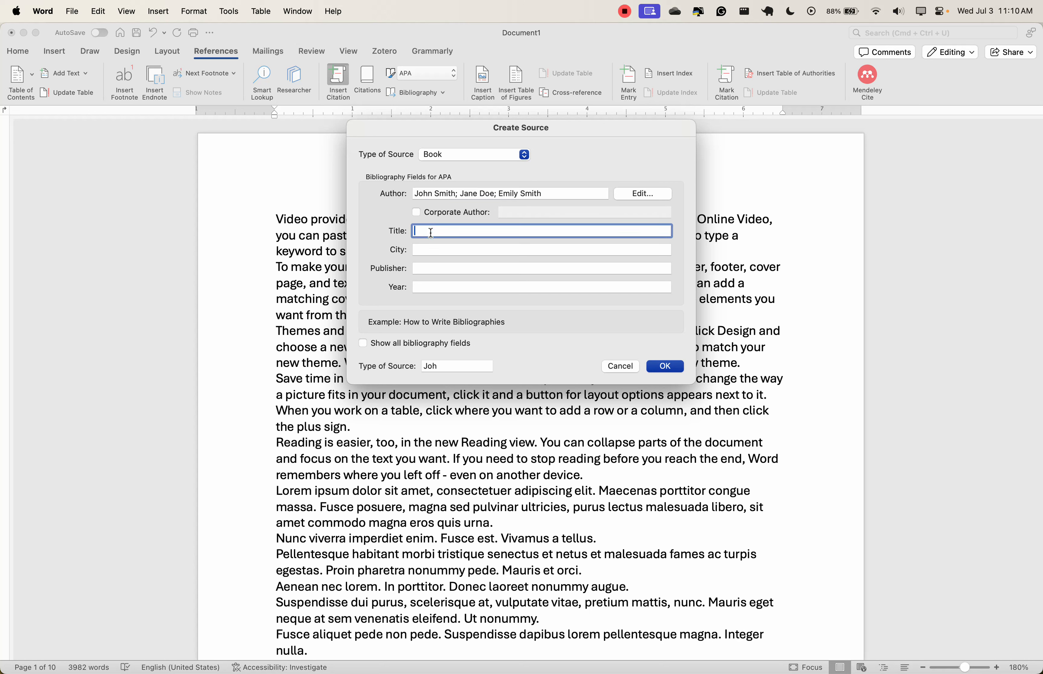
{"action": "type", "text": "Introduction to Data Science"}
{"action": "left_click", "coordinate": [433, 251]}
{"action": "type", "text": "New Yort"}
{"action": "key", "text": "BackSpace"}
{"action": "type", "text": "k"}
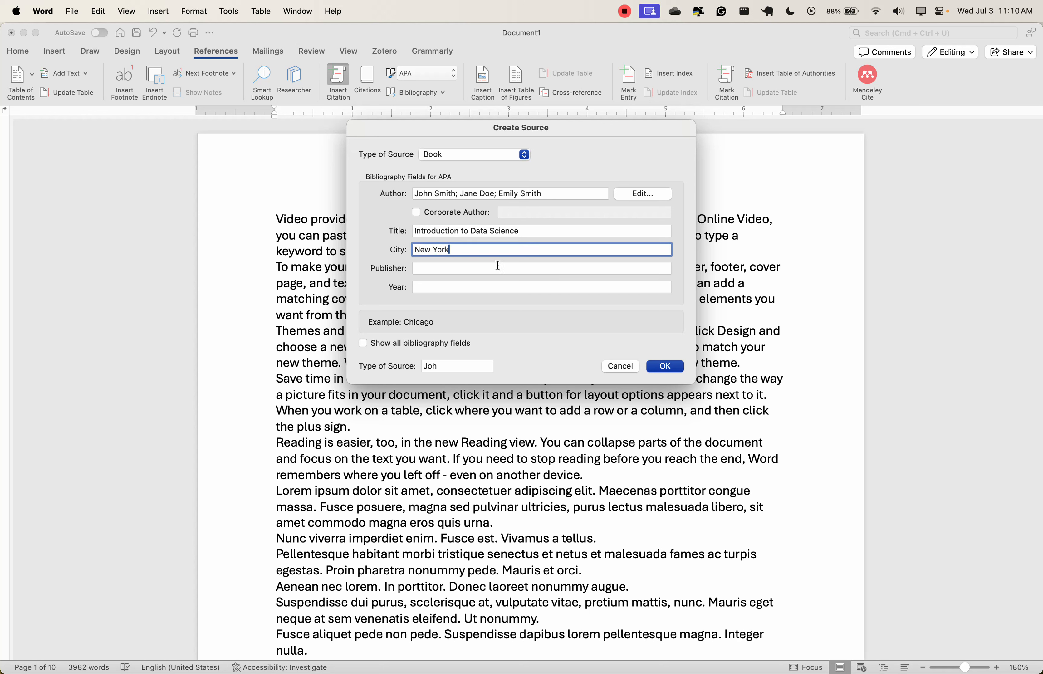
Step: Set the book's publisher to Data Science Press and the year to 2020, and save the source
{"action": "left_click", "coordinate": [464, 268]}
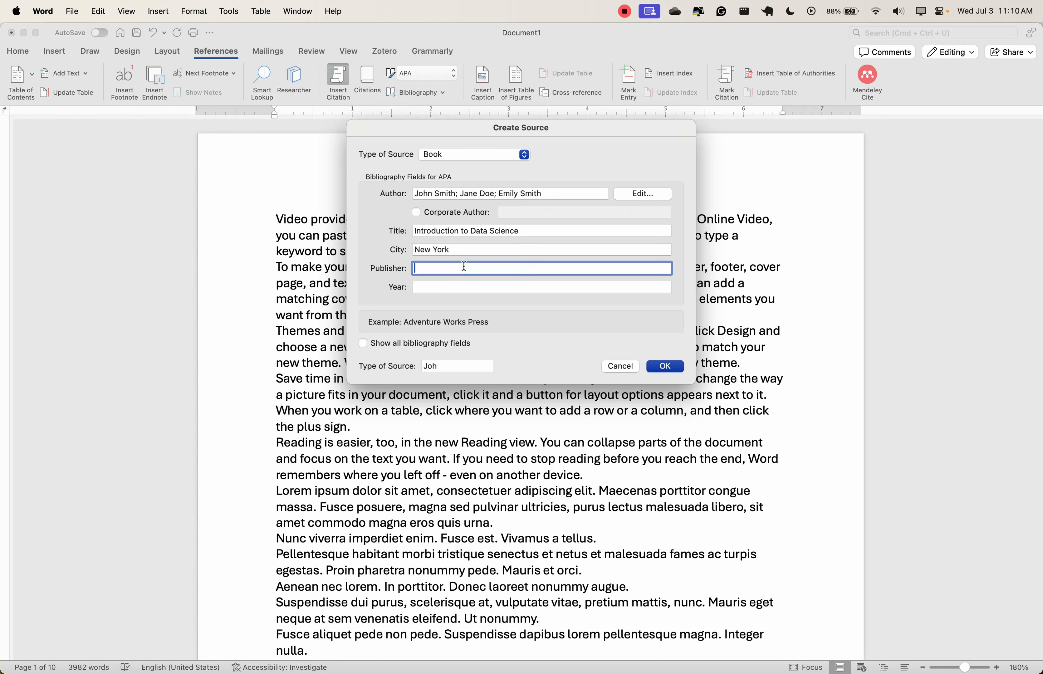
{"action": "type", "text": "Data Science Press"}
{"action": "left_click", "coordinate": [463, 287]}
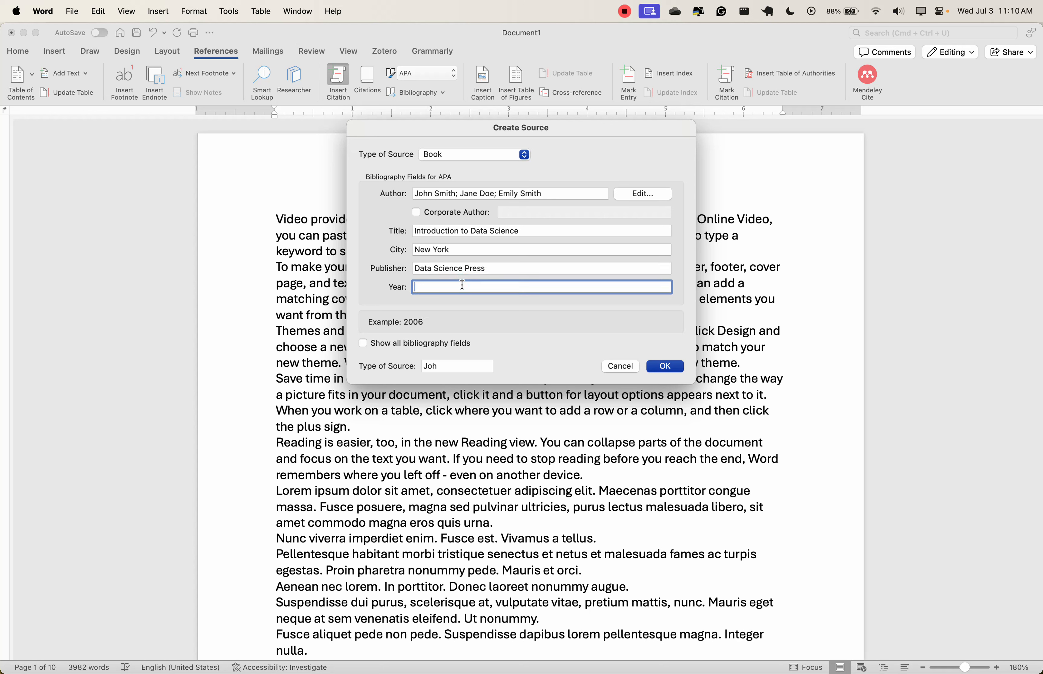
{"action": "type", "text": "2020"}
{"action": "left_click", "coordinate": [658, 366]}
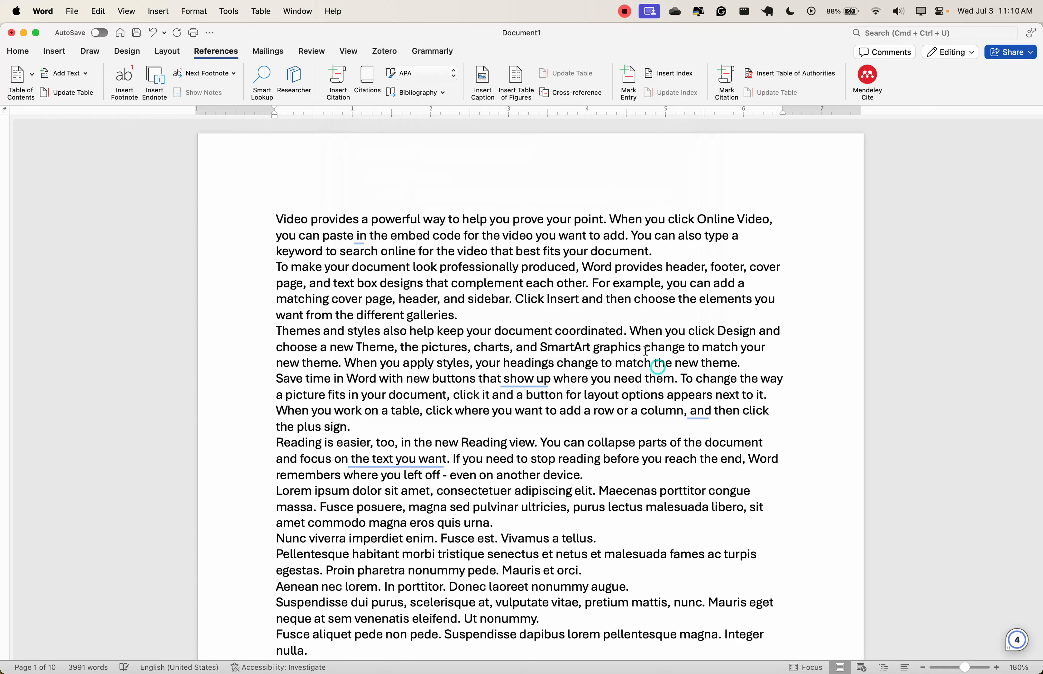
Step: Show the citations list and check its entries, including the newly added book source
{"action": "left_click", "coordinate": [367, 78]}
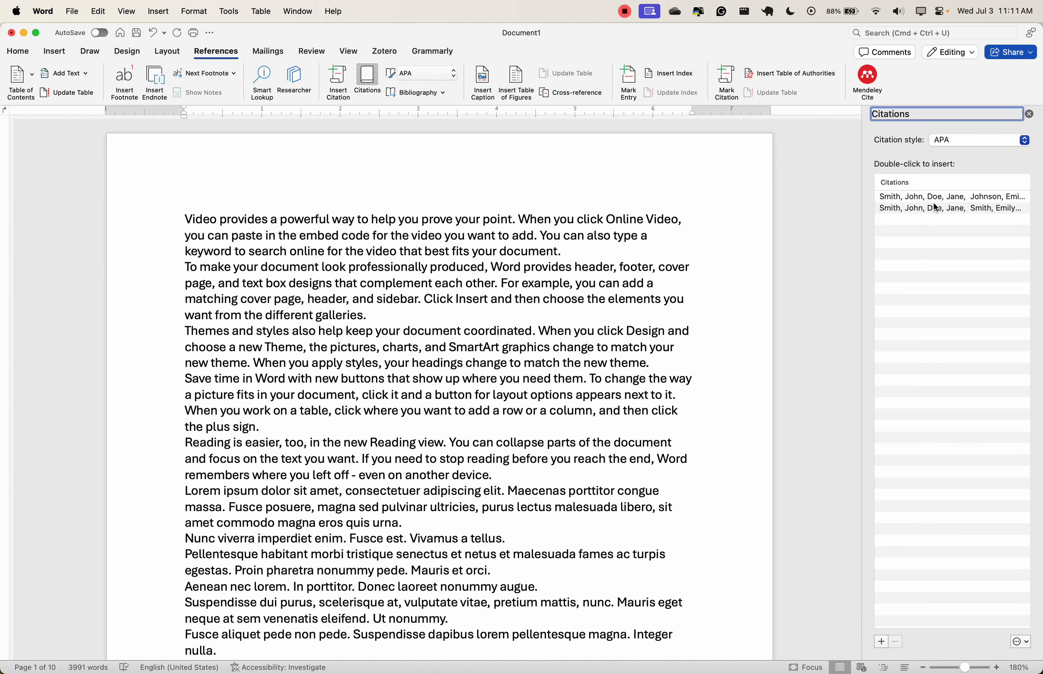
{"action": "left_click", "coordinate": [922, 198]}
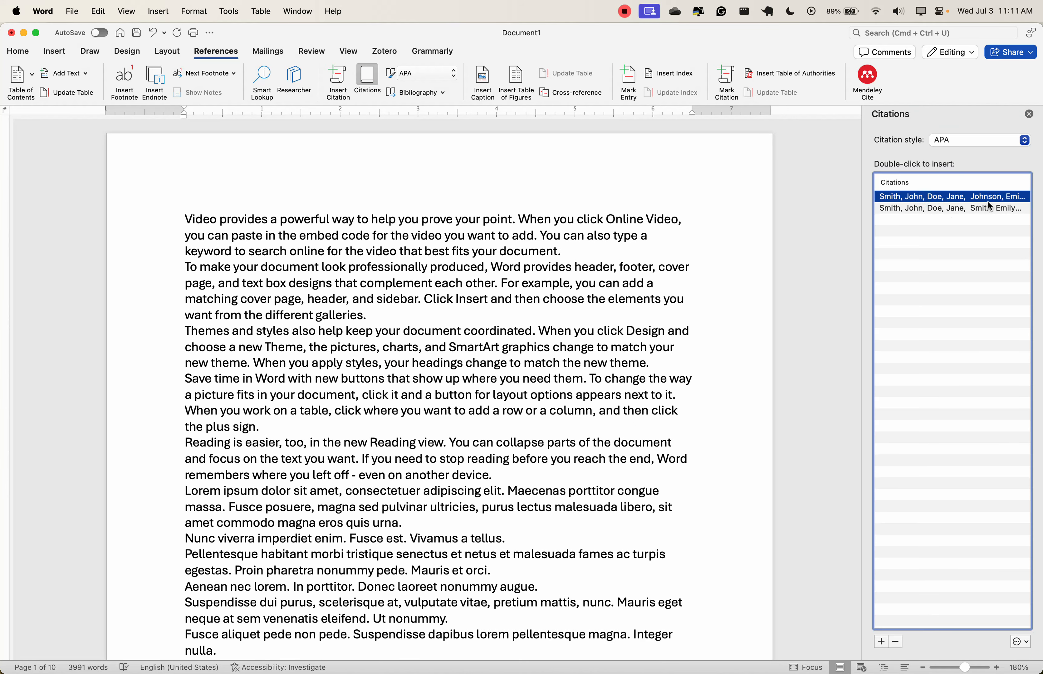
{"action": "left_click", "coordinate": [941, 209]}
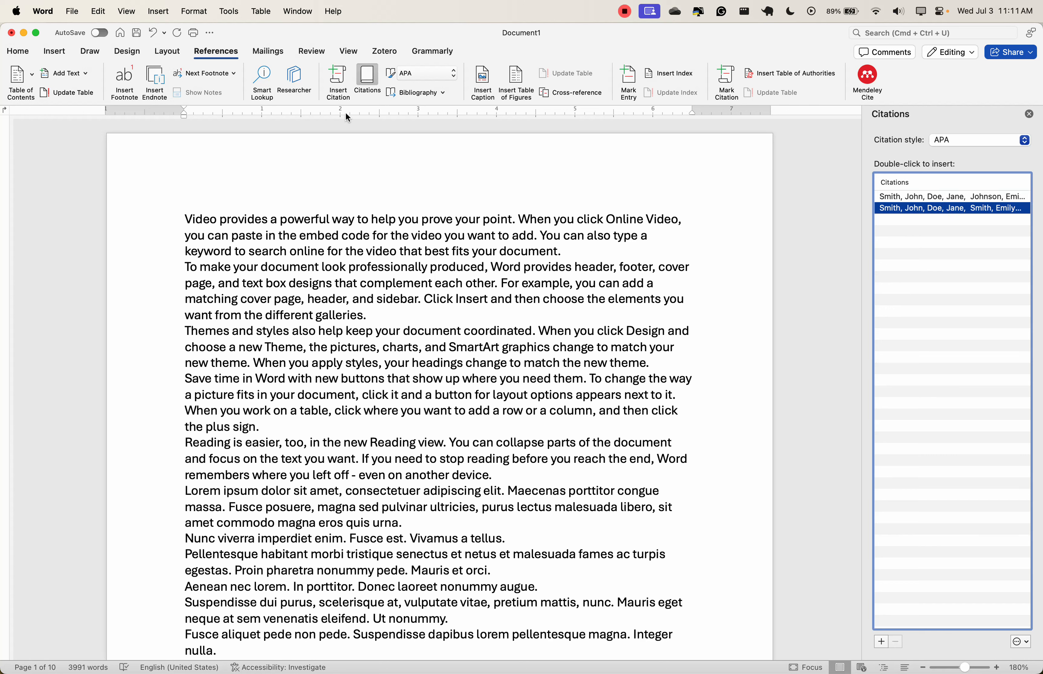
Step: Start a new citation source of type "Article in a journal" and enter the author's full name
{"action": "left_click", "coordinate": [338, 84]}
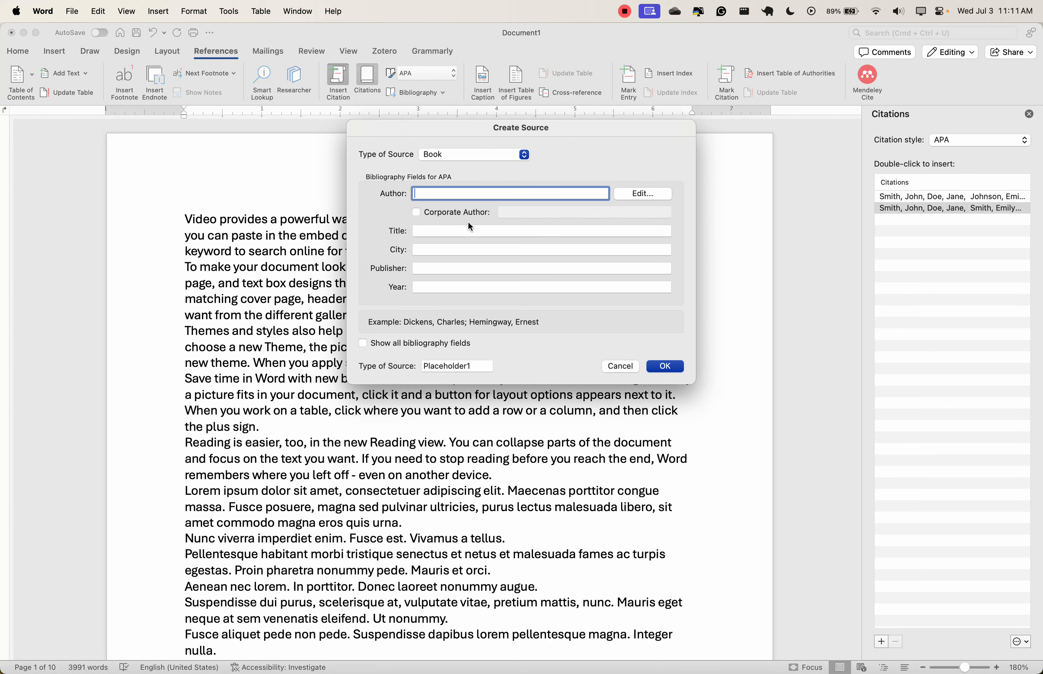
{"action": "left_click", "coordinate": [456, 155]}
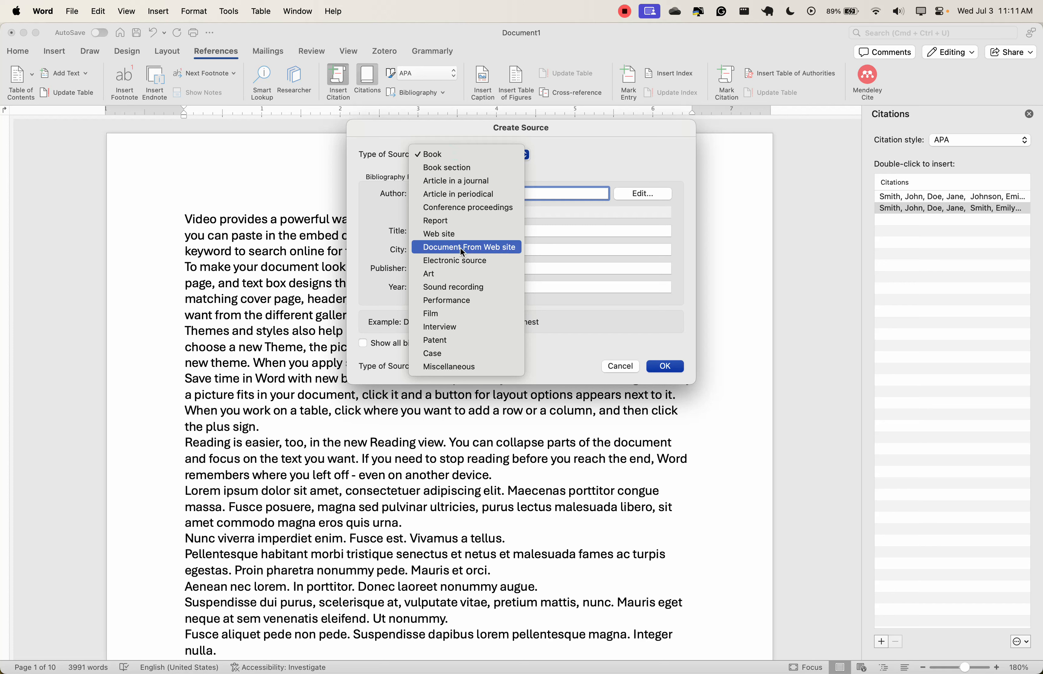
{"action": "left_click", "coordinate": [439, 185]}
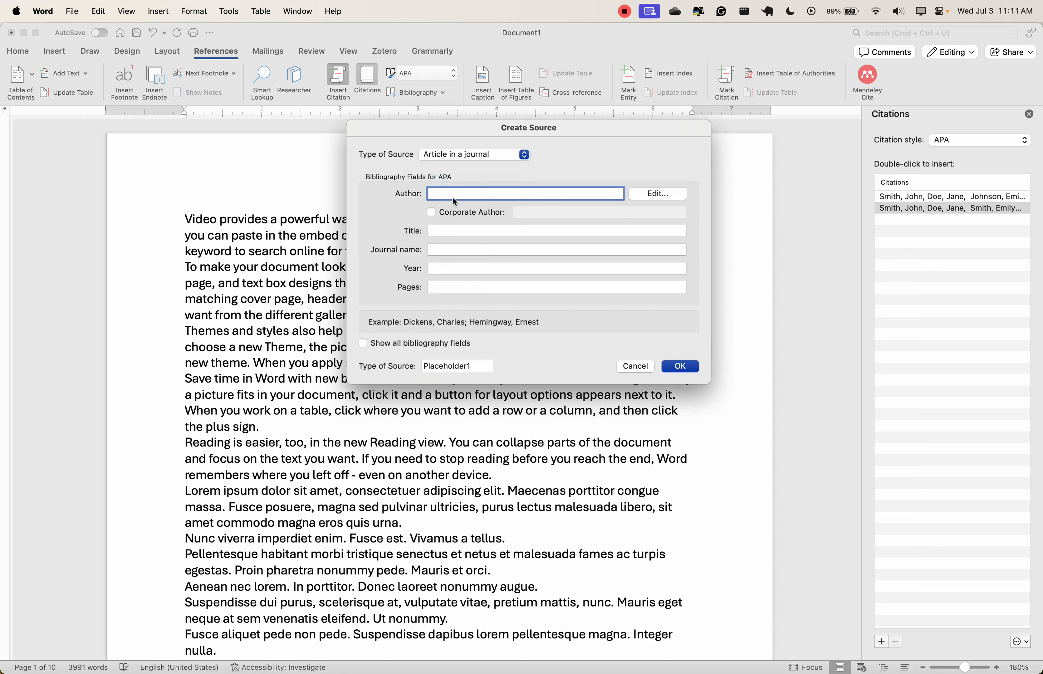
{"action": "type", "text": "Jane Doe"}
Step: Enter "The Impact of Machine Learning on Modern Techonology" as the article's title
{"action": "left_click", "coordinate": [439, 230]}
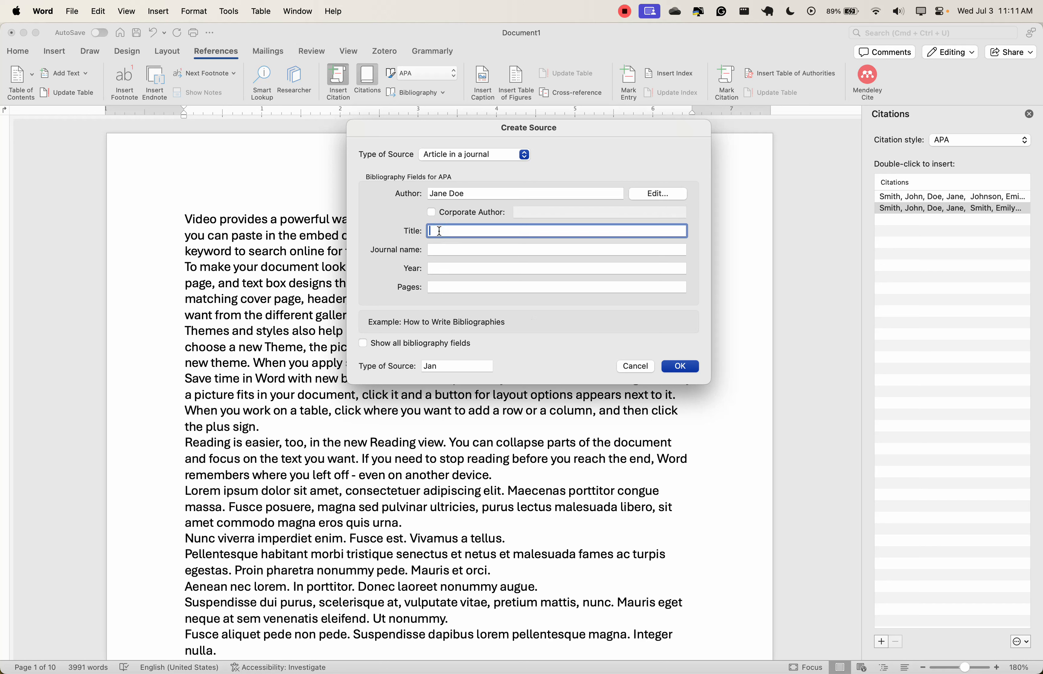
{"action": "type", "text": "The imag"}
{"action": "key", "text": "BackSpace"}
{"action": "key", "text": "BackSpace"}
{"action": "key", "text": "BackSpace"}
{"action": "key", "text": "BackSpace"}
{"action": "key", "text": "BackSpace"}
{"action": "type", "text": "Impact of Machine Learning on Modern Techonology"}
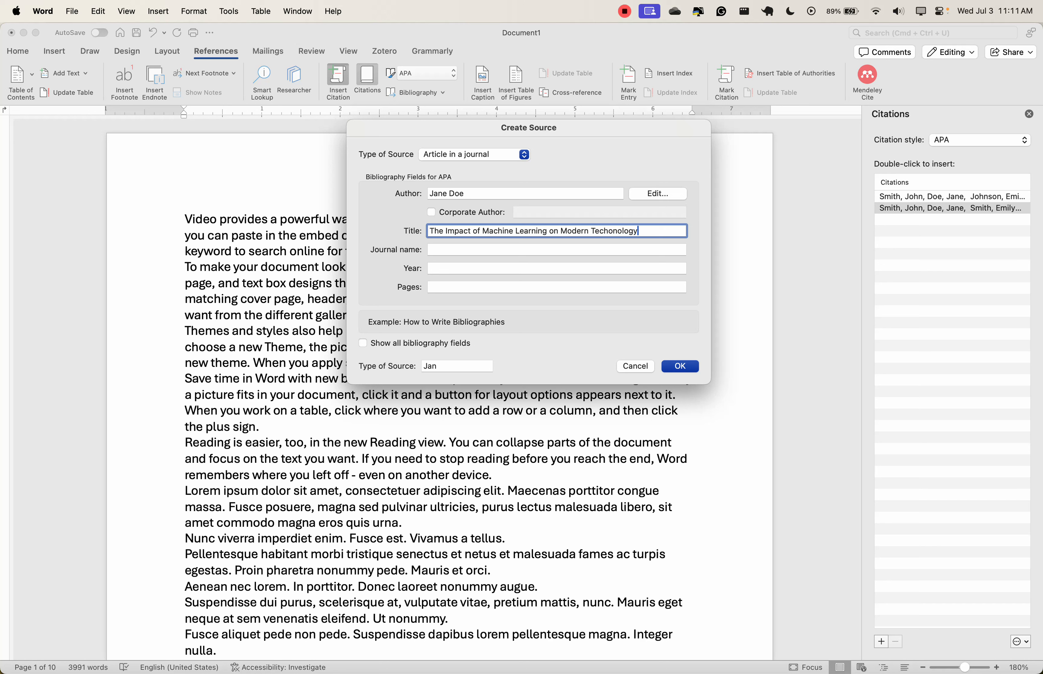
Step: Enter "Journal of Artificial Intelligence Research" as the article's journal name
{"action": "left_click", "coordinate": [444, 251]}
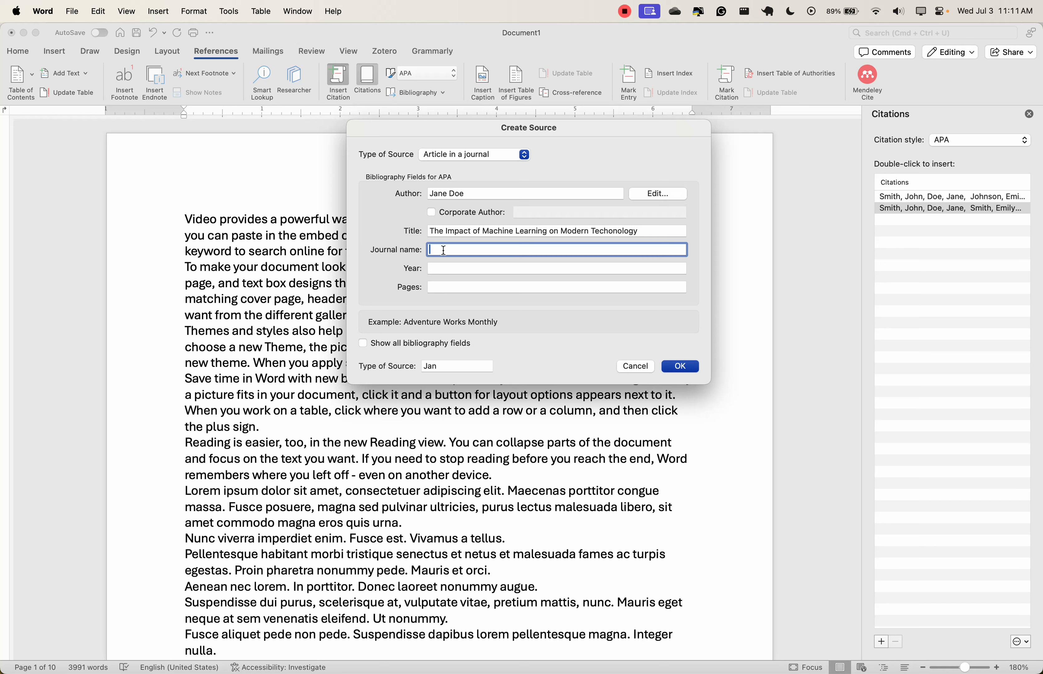
{"action": "type", "text": "Journal of ARtificial"}
{"action": "key", "text": "BackSpace"}
{"action": "key", "text": "BackSpace"}
{"action": "key", "text": "BackSpace"}
{"action": "key", "text": "BackSpace"}
{"action": "key", "text": "BackSpace"}
{"action": "key", "text": "BackSpace"}
{"action": "key", "text": "BackSpace"}
{"action": "key", "text": "BackSpace"}
{"action": "key", "text": "BackSpace"}
{"action": "key", "text": "BackSpace"}
{"action": "type", "text": "rtificial Intelligence Research"}
{"action": "key", "text": "Tab"}
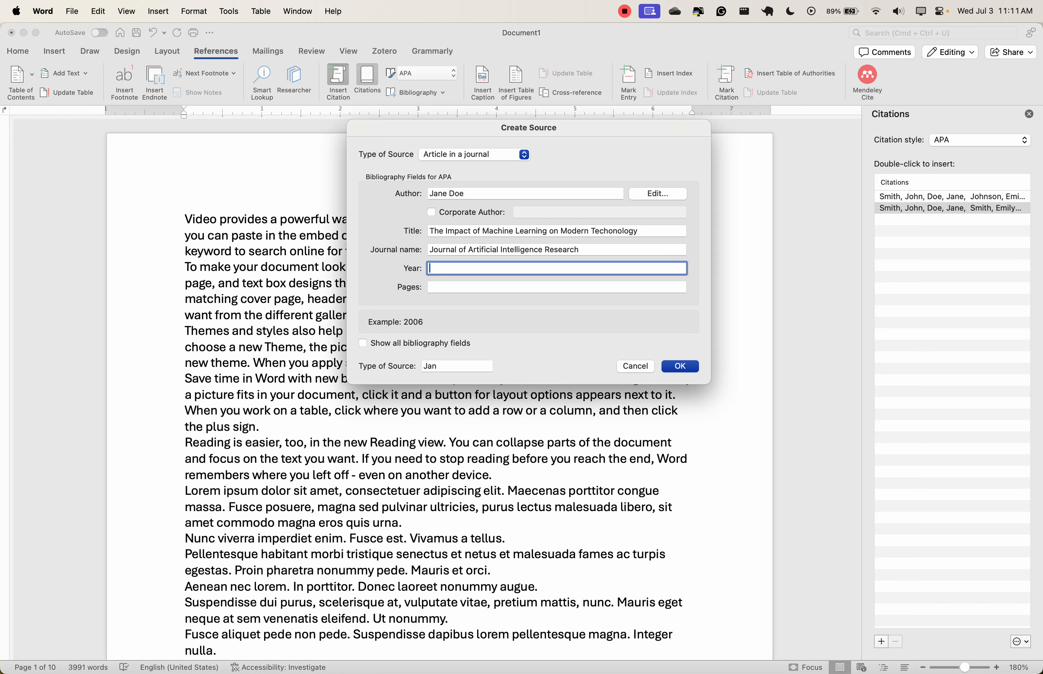
Step: Set the article's year to 2019 and its pages to 45 - 67, and save the source
{"action": "type", "text": "2019"}
{"action": "left_click", "coordinate": [451, 289]}
{"action": "type", "text": "45 - 67"}
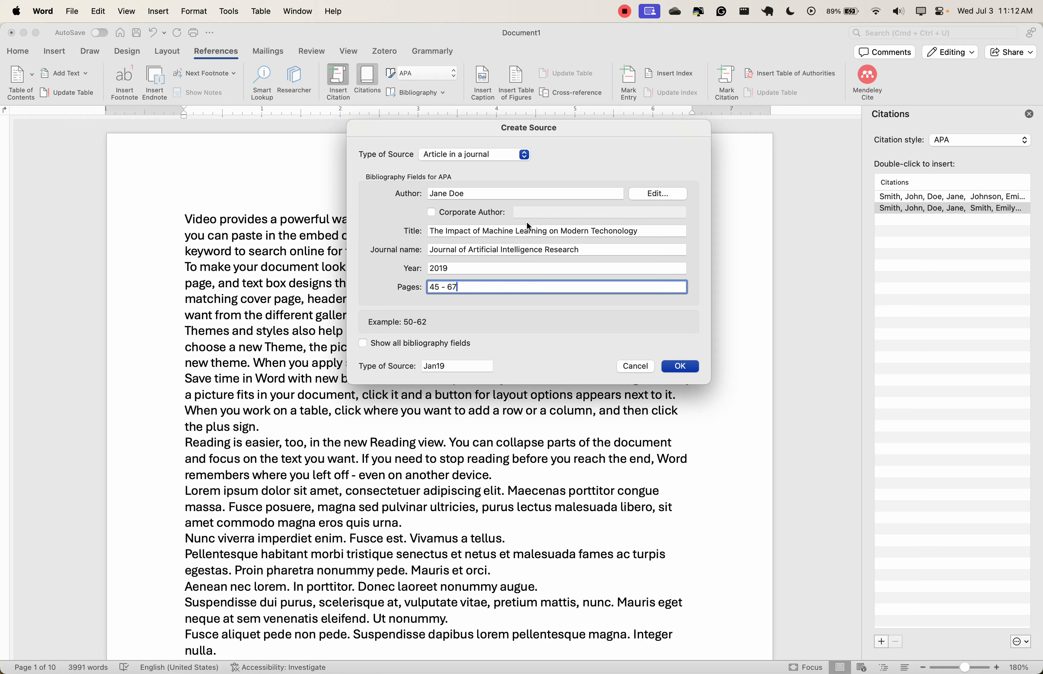
{"action": "left_click", "coordinate": [679, 368]}
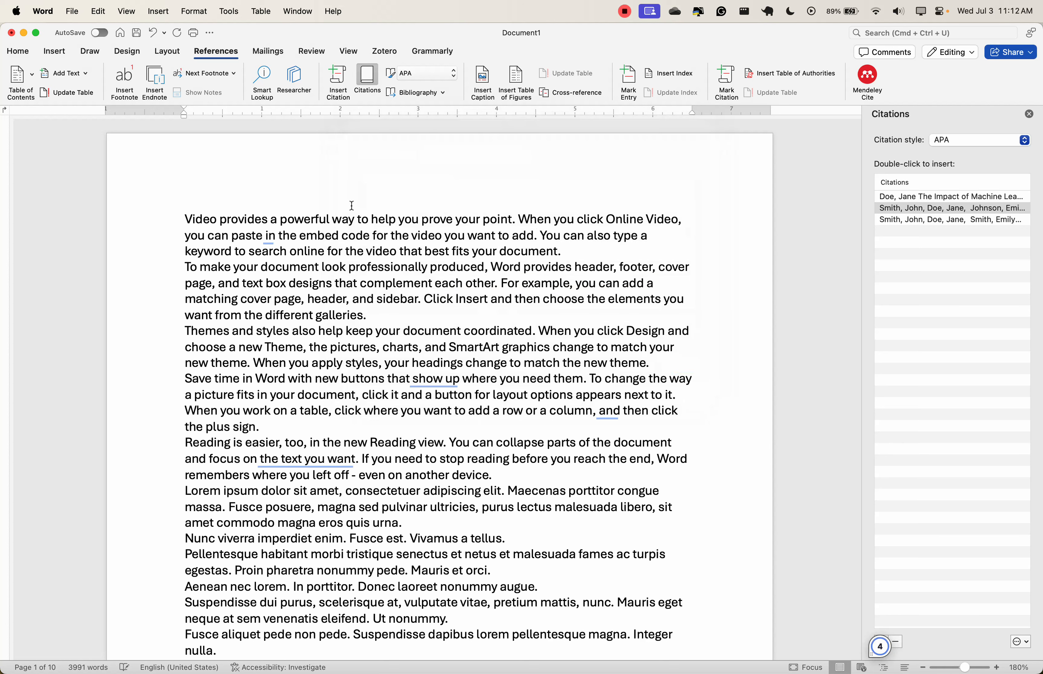
Step: Start a new citation source of type "Web site" and enter the author's full name
{"action": "left_click", "coordinate": [338, 82]}
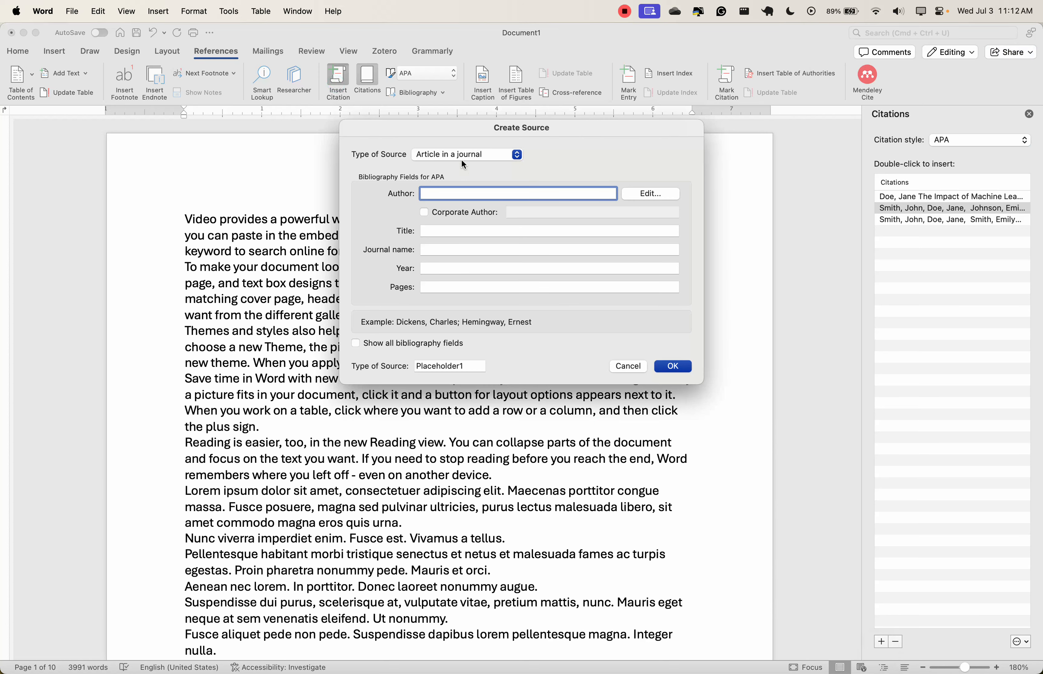
{"action": "left_click", "coordinate": [462, 161]}
{"action": "left_click", "coordinate": [461, 170]}
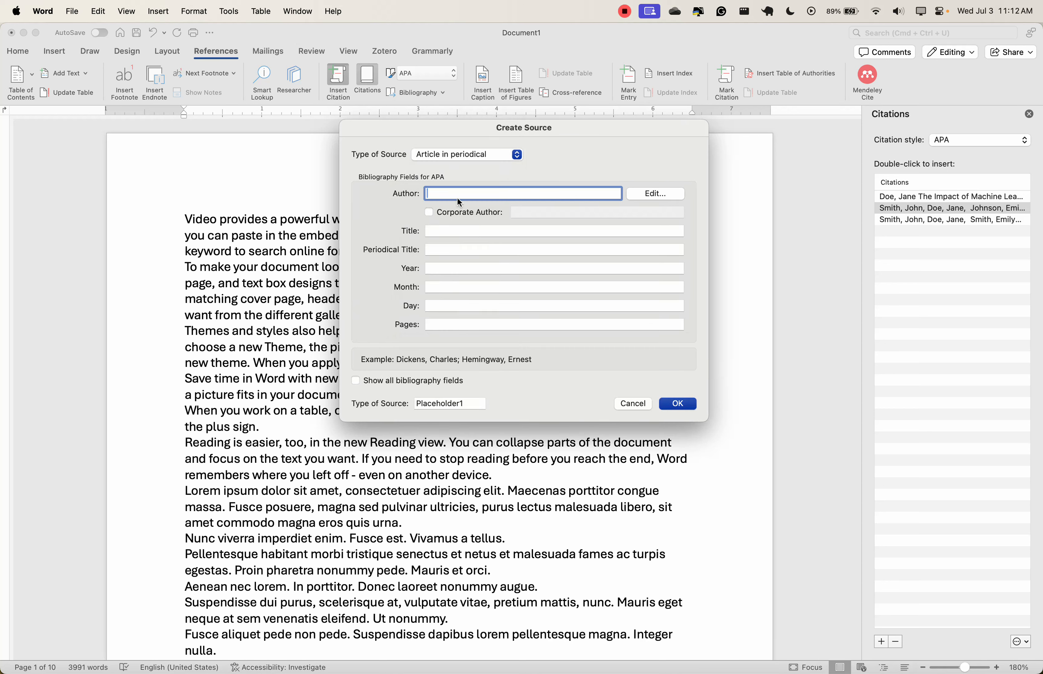
{"action": "left_click", "coordinate": [457, 156]}
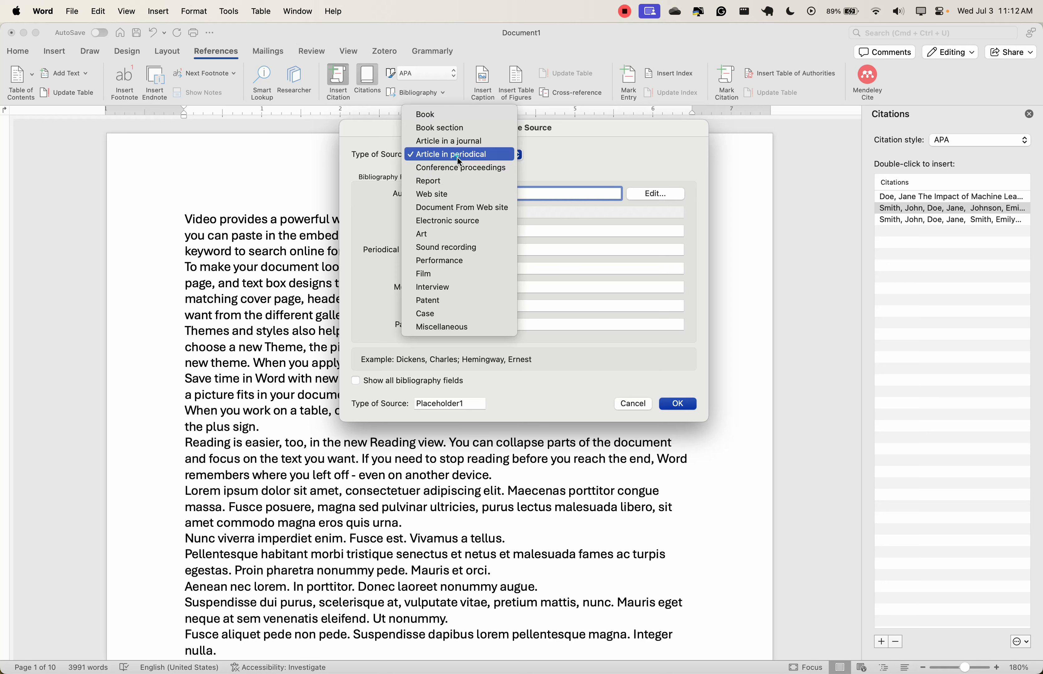
{"action": "left_click", "coordinate": [448, 195]}
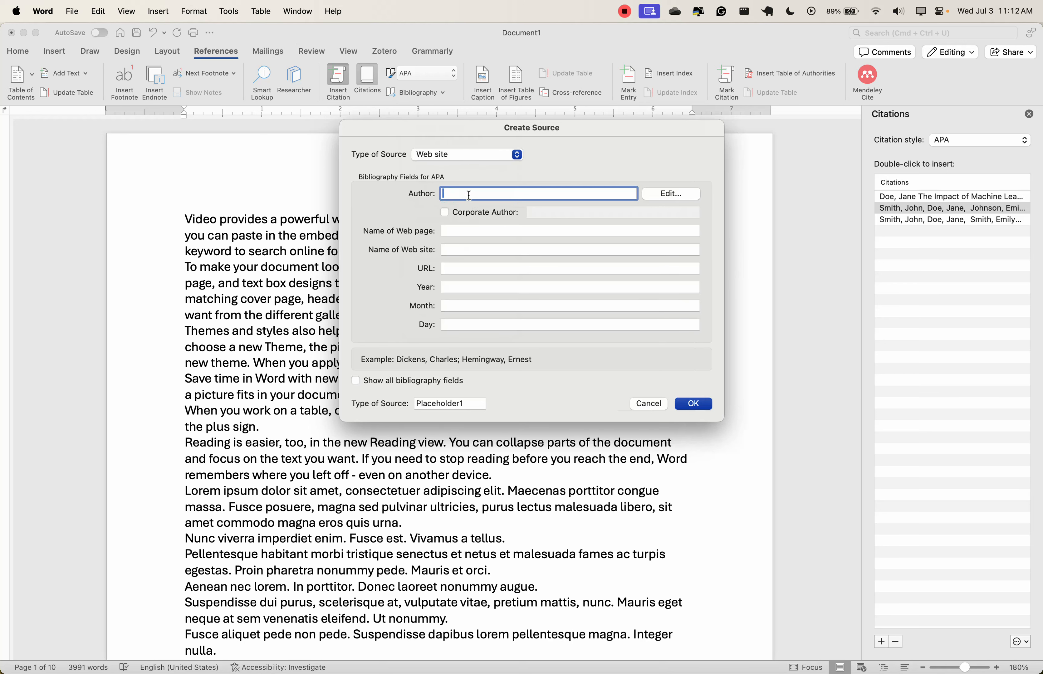
{"action": "type", "text": "Mike H"}
{"action": "type", "text": "ohnson"}
{"action": "key", "text": "Tab"}
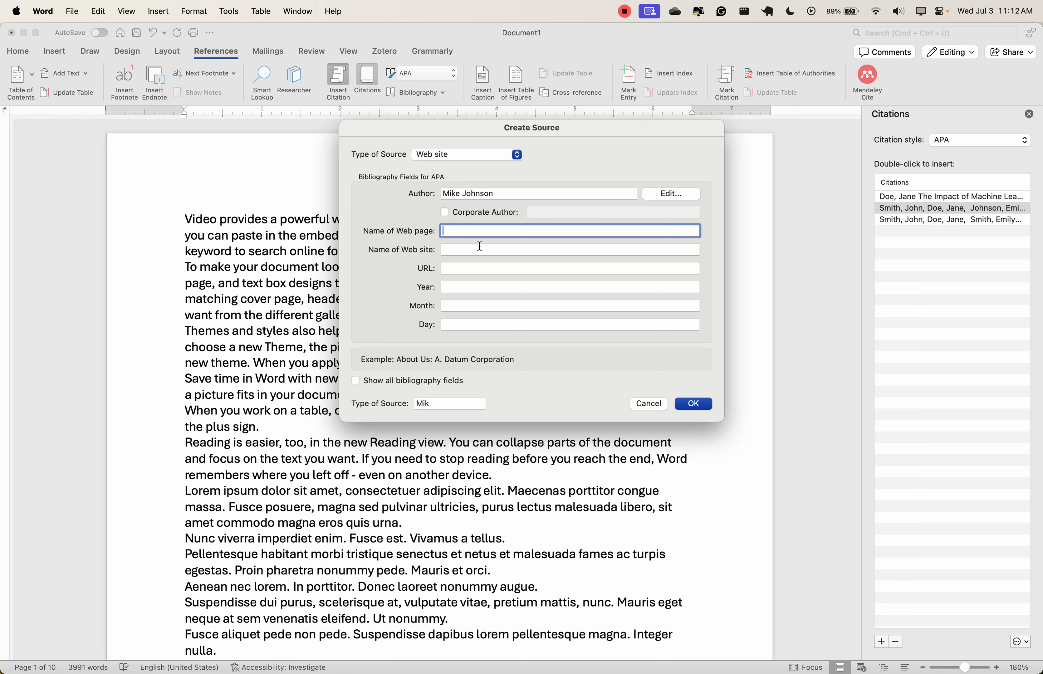
{"action": "type", "text": "Under"}
{"action": "key", "text": "BackSpace"}
{"action": "key", "text": "BackSpace"}
{"action": "key", "text": "BackSpace"}
{"action": "key", "text": "BackSpace"}
{"action": "key", "text": "BackSpace"}
{"action": "left_click", "coordinate": [458, 251]}
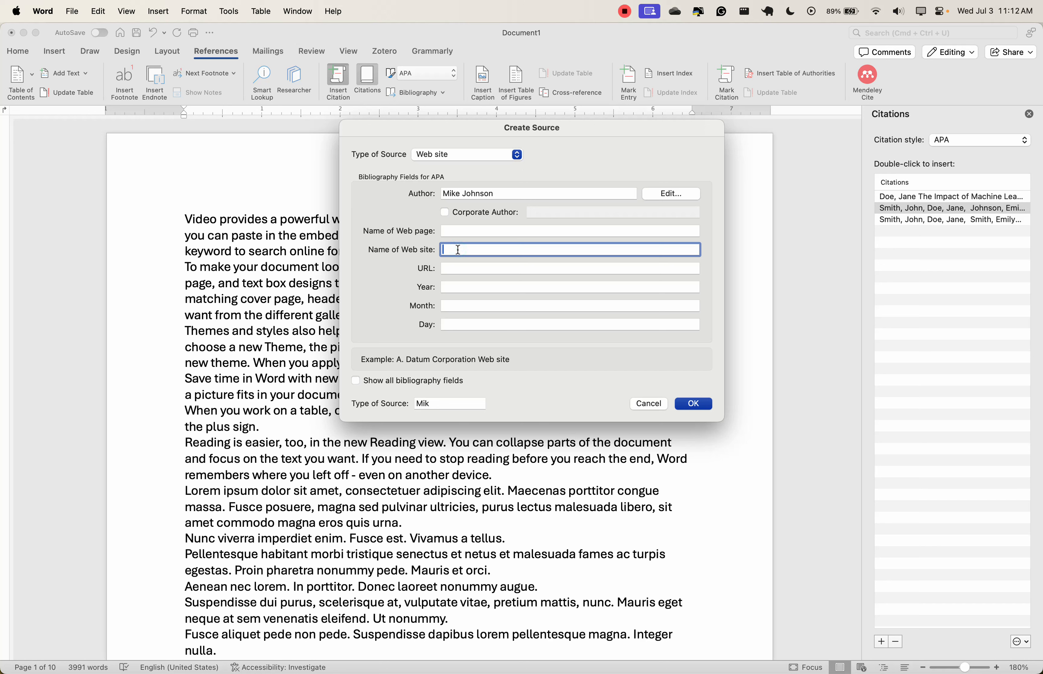
{"action": "left_click", "coordinate": [455, 269]}
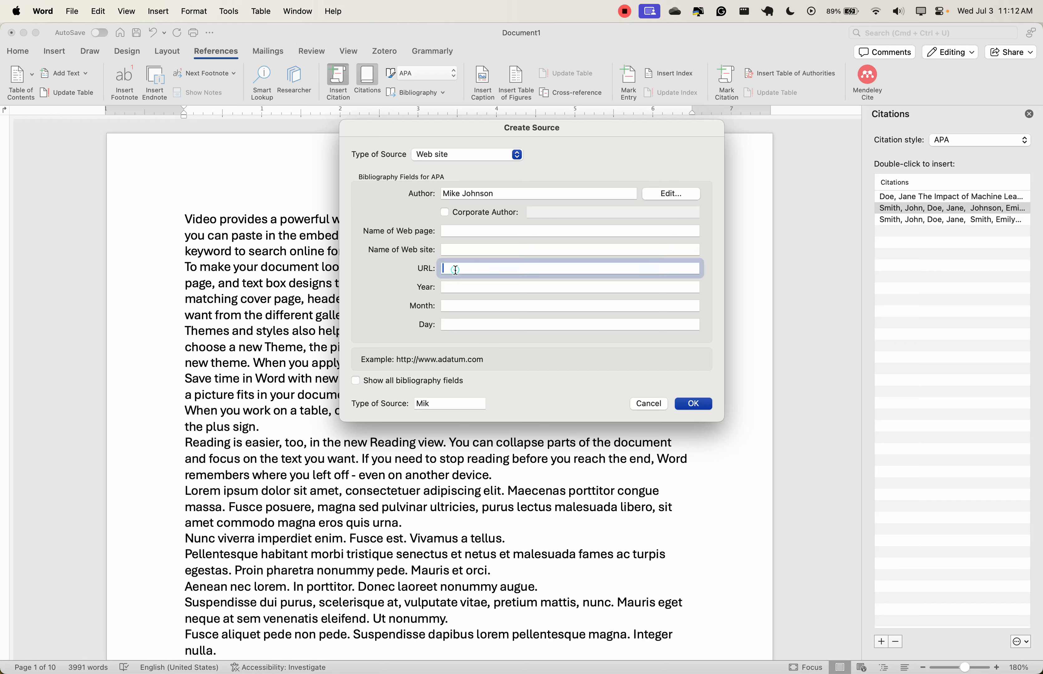
{"action": "left_click", "coordinate": [460, 229]}
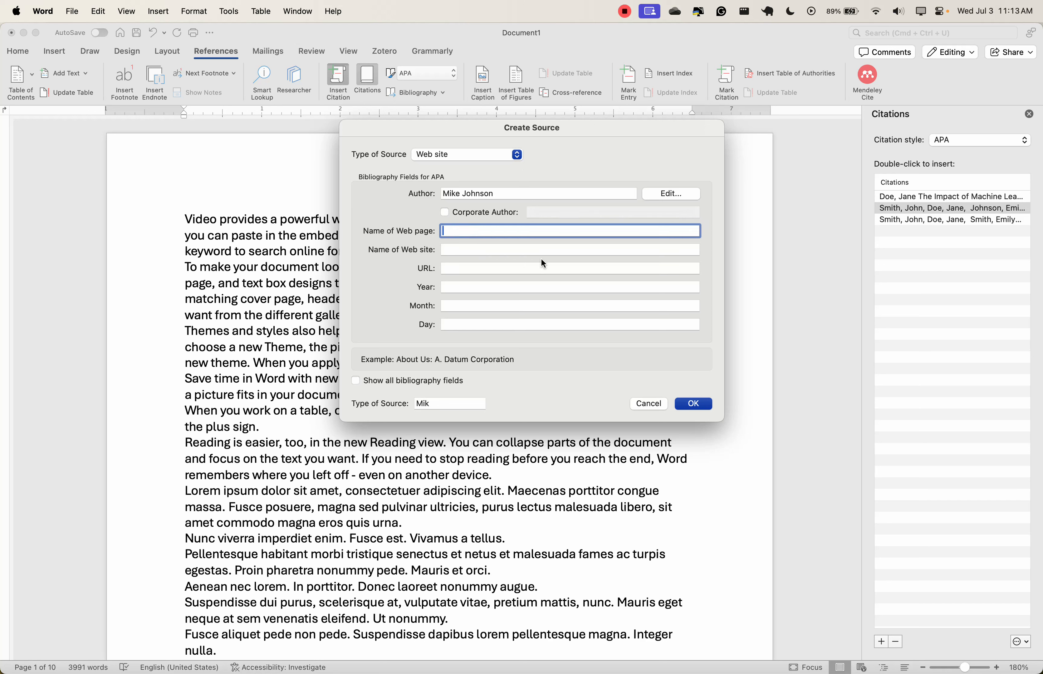
{"action": "type", "text": "Understanding Big Data"}
{"action": "key", "text": "Tab"}
{"action": "type", "text": "Data Insights"}
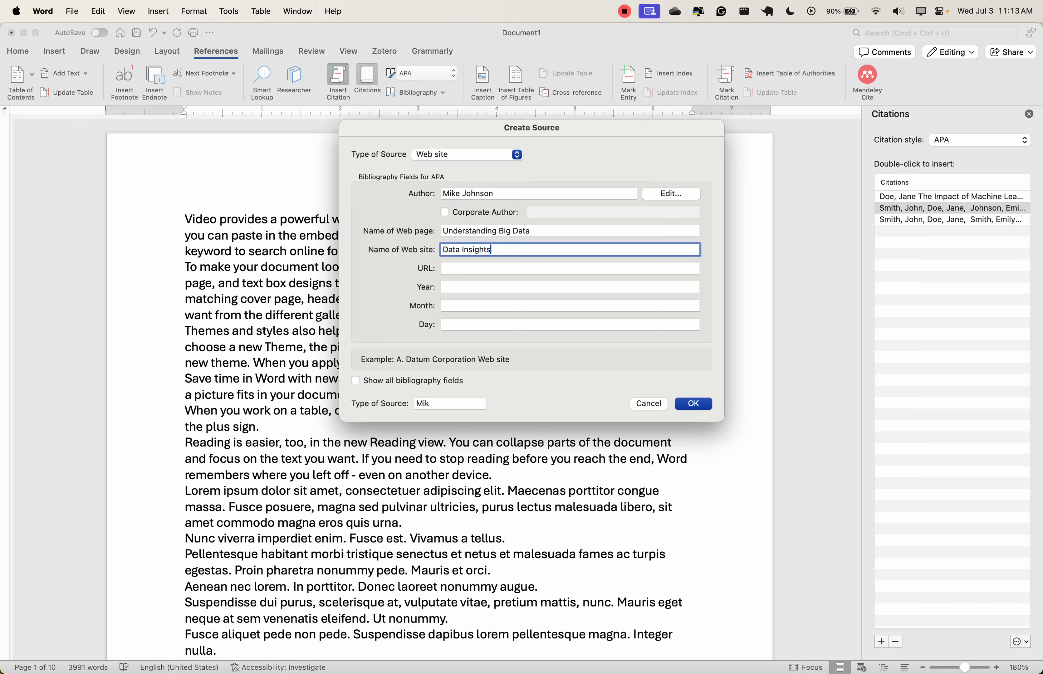
{"action": "left_click", "coordinate": [476, 266]}
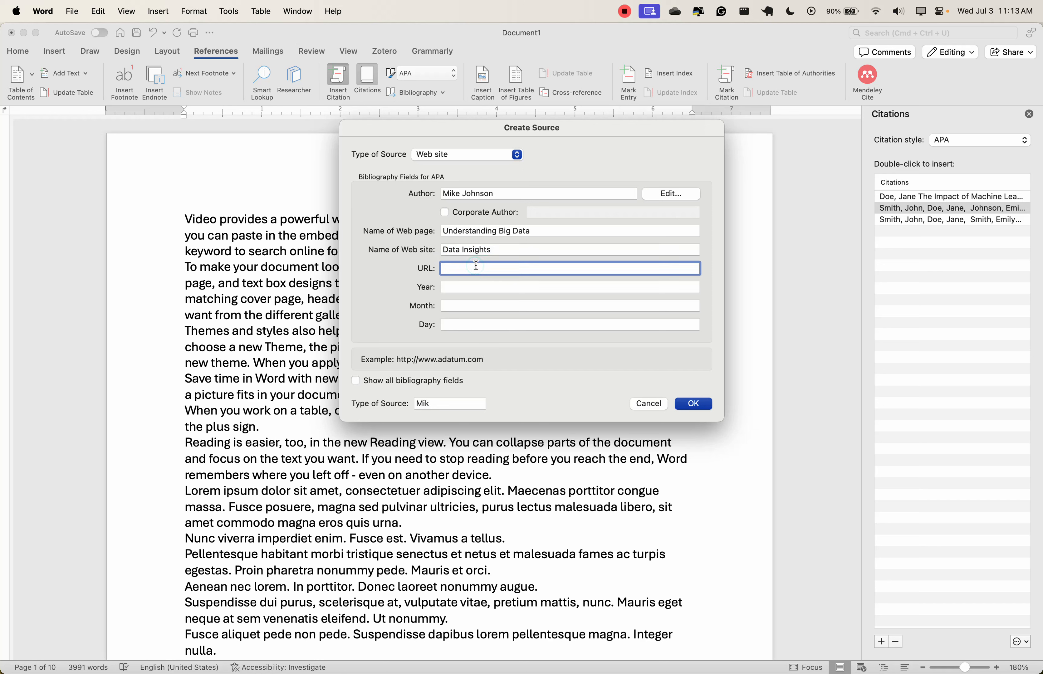
{"action": "type", "text": "www.datainsights.com/bigdata"}
Step: Set the web site source's year to 2024, month to July and day to 1, and save the source
{"action": "left_click", "coordinate": [504, 287]}
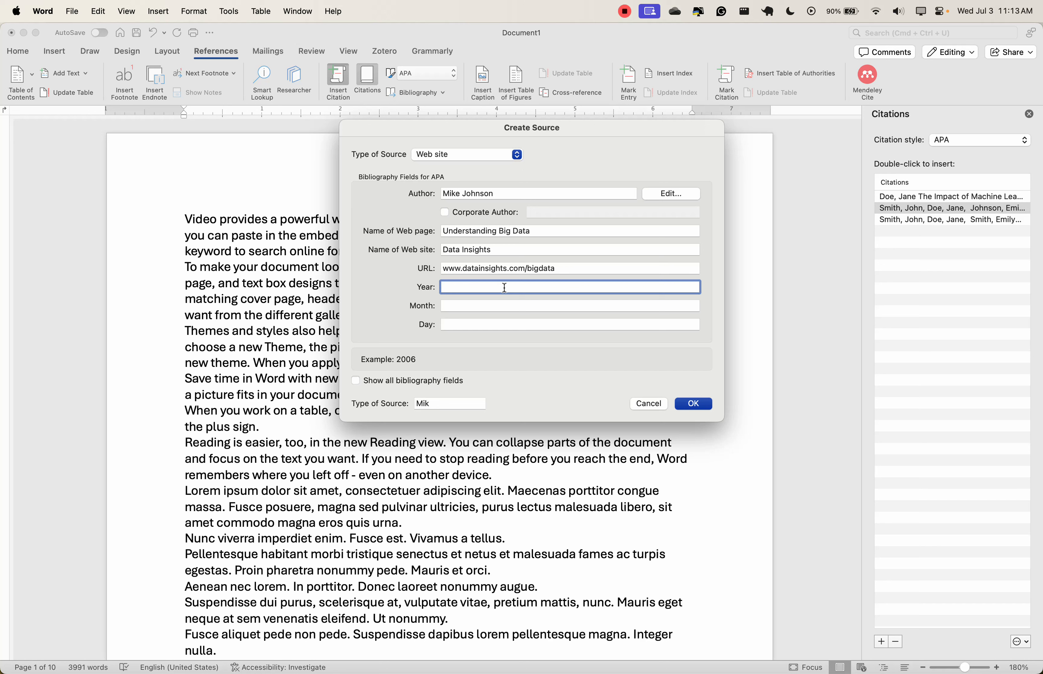
{"action": "type", "text": "2024"}
{"action": "left_click", "coordinate": [503, 306]}
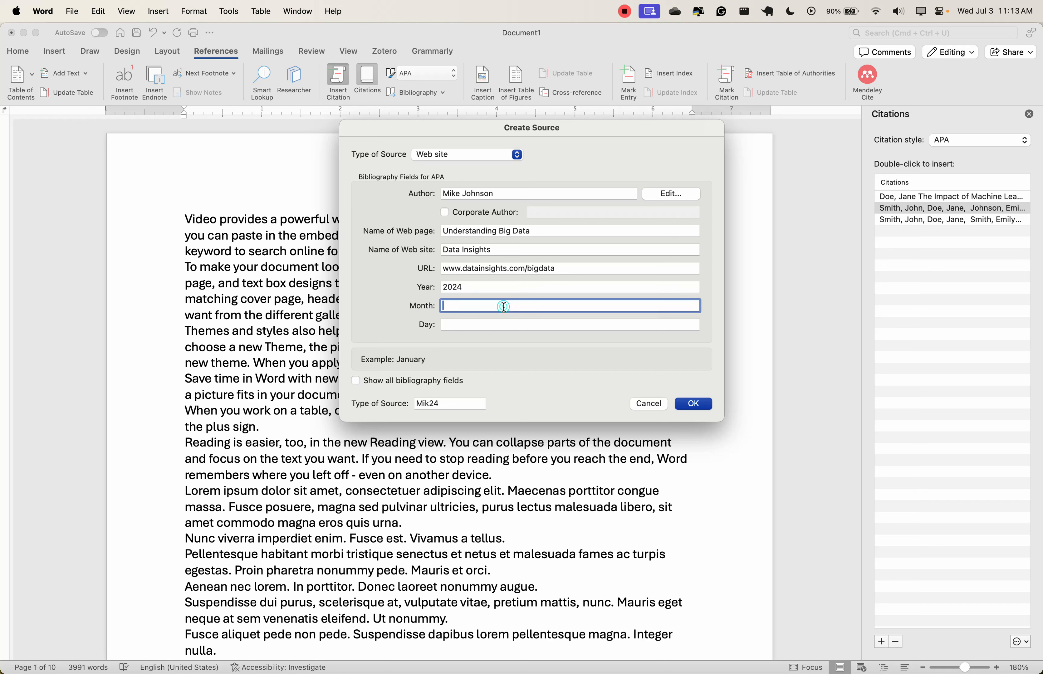
{"action": "type", "text": "July"}
{"action": "left_click", "coordinate": [473, 323]}
{"action": "type", "text": "1"}
{"action": "left_click", "coordinate": [455, 307]}
{"action": "left_click", "coordinate": [697, 405]}
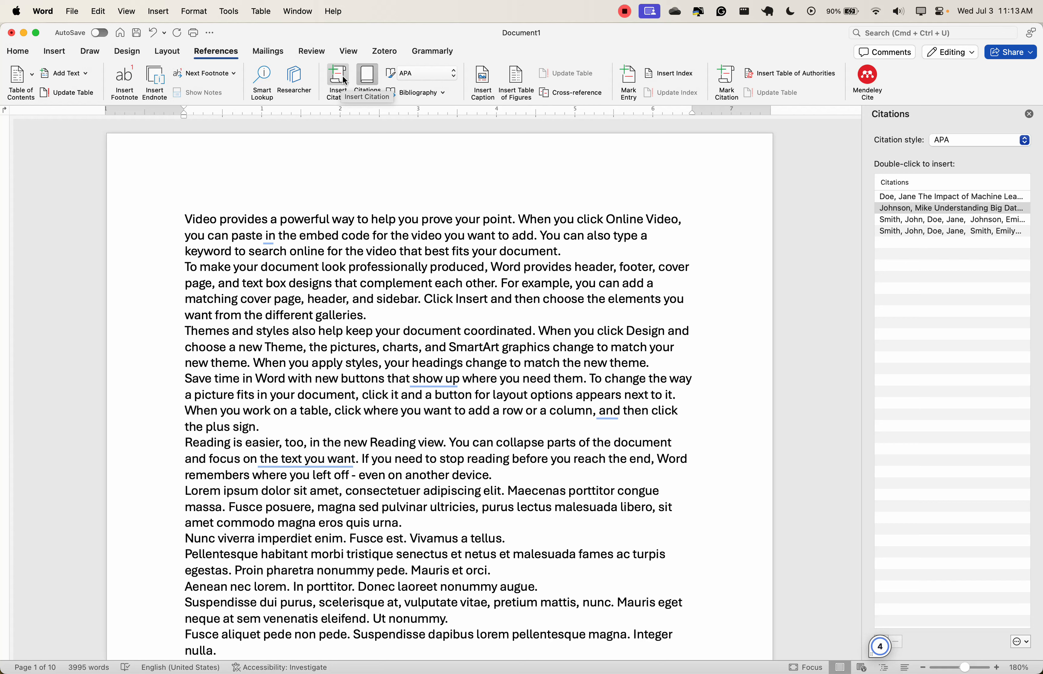
Step: Start a new citation source of type "Conference proceedings" and enter the author's full name
{"action": "left_click", "coordinate": [339, 77]}
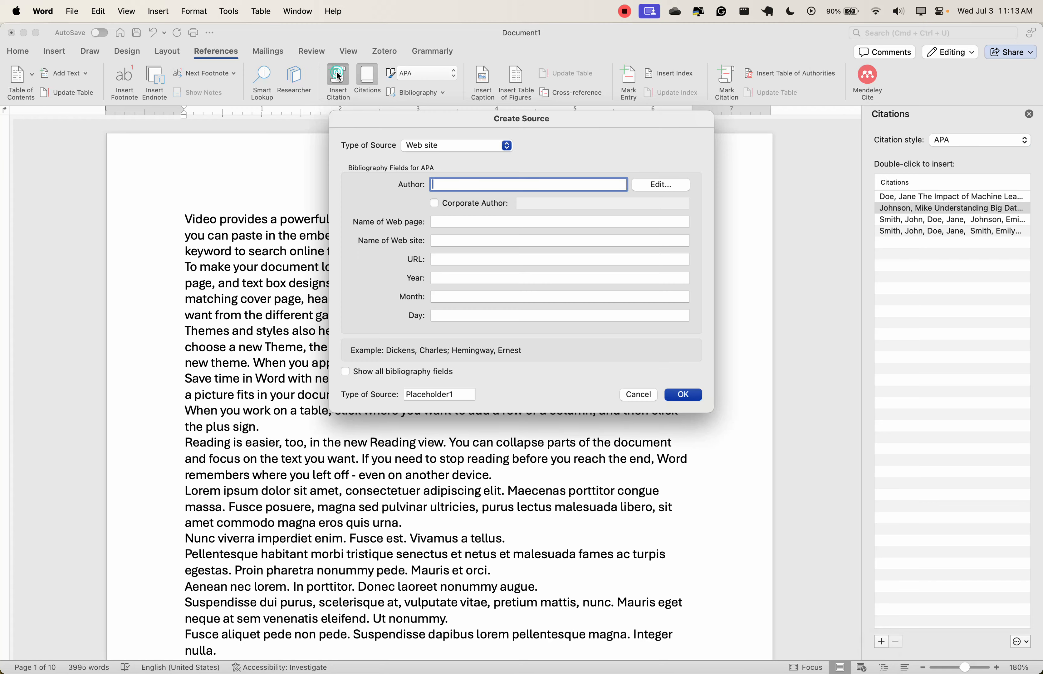
{"action": "left_click", "coordinate": [466, 141]}
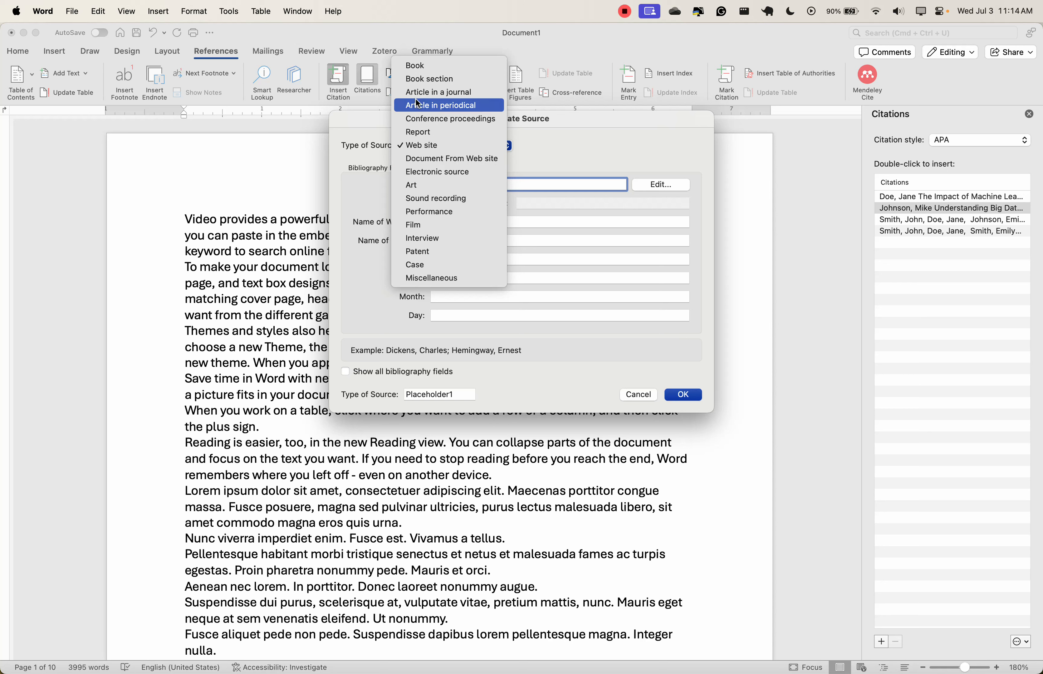
{"action": "left_click", "coordinate": [439, 121]}
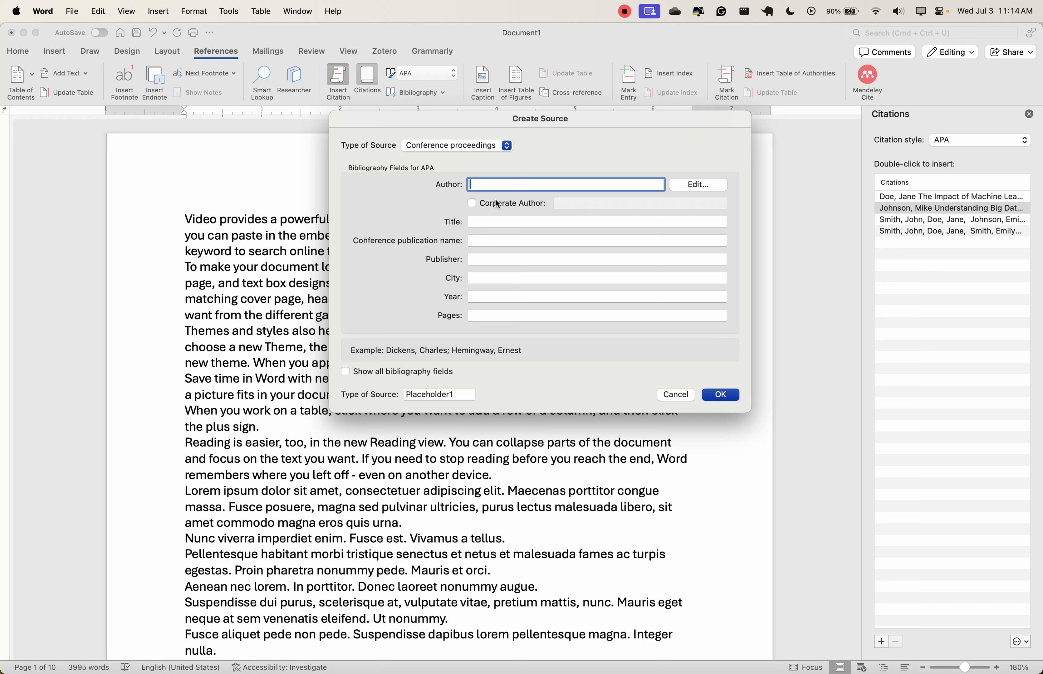
{"action": "type", "text": "Alice Green"}
{"action": "key", "text": "Tab"}
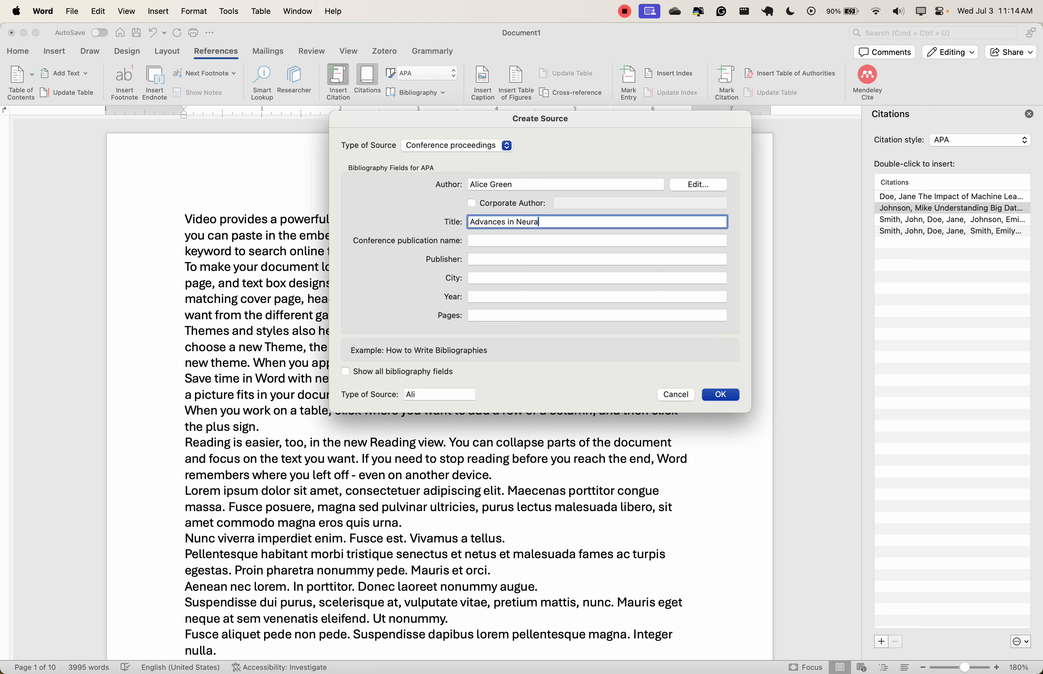
Step: Enter the title "Advances in Neural Networks" and the conference publication name "International Conference on Neural Information Processing Systems (NeurIPS)"
{"action": "type", "text": "Advances in Neural Networks"}
{"action": "key", "text": "Tab"}
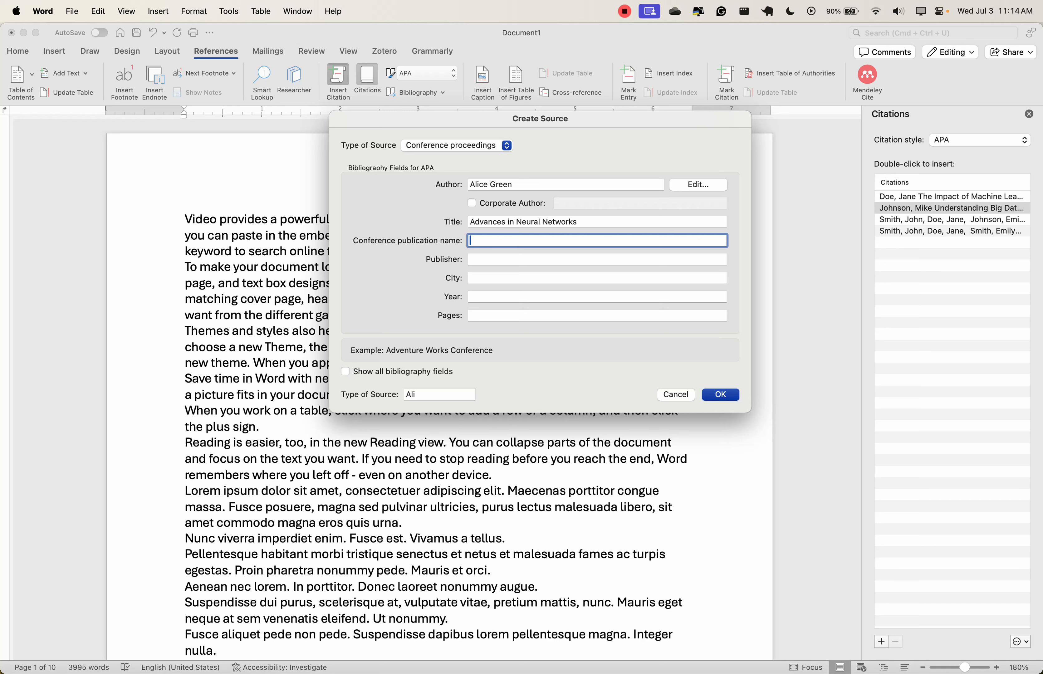
{"action": "type", "text": "INte"}
{"action": "type", "text": "rnational "}
{"action": "type", "text": "Conference on"}
{"action": "type", "text": " Nuear"}
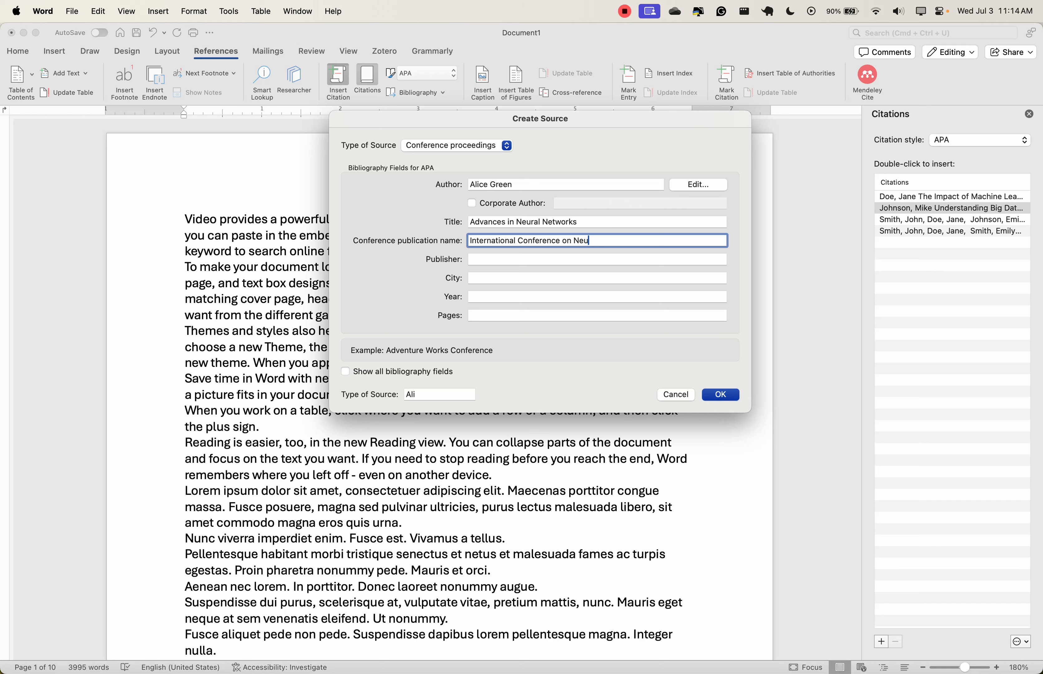
{"action": "type", "text": "l Information Processing Systems"}
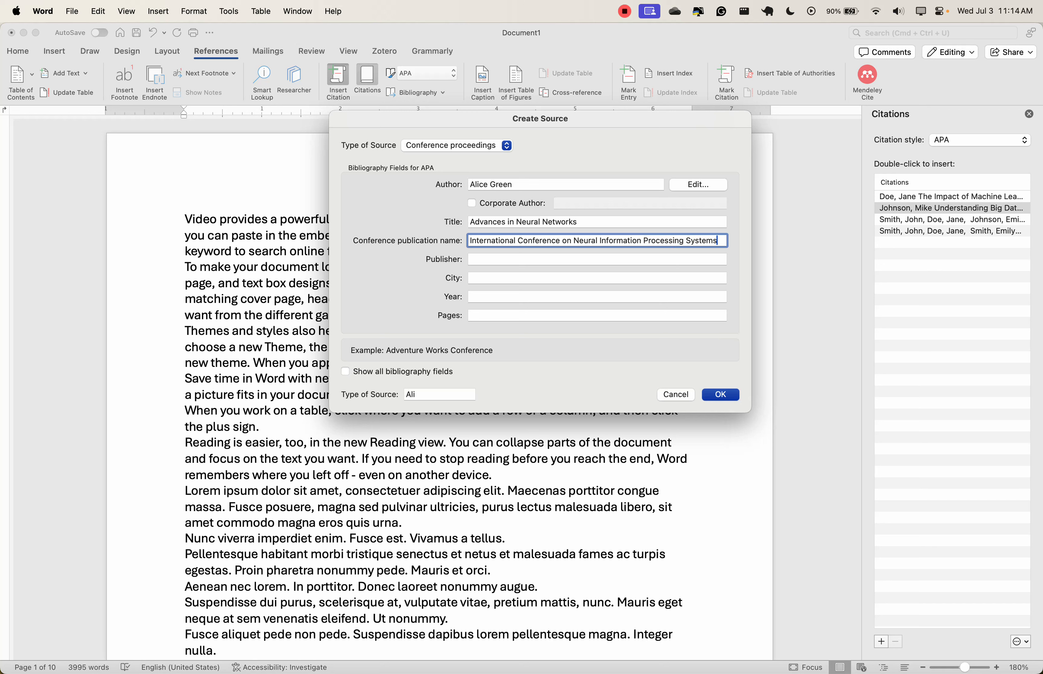
{"action": "type", "text": " (NE"}
{"action": "key", "text": "BackSpace"}
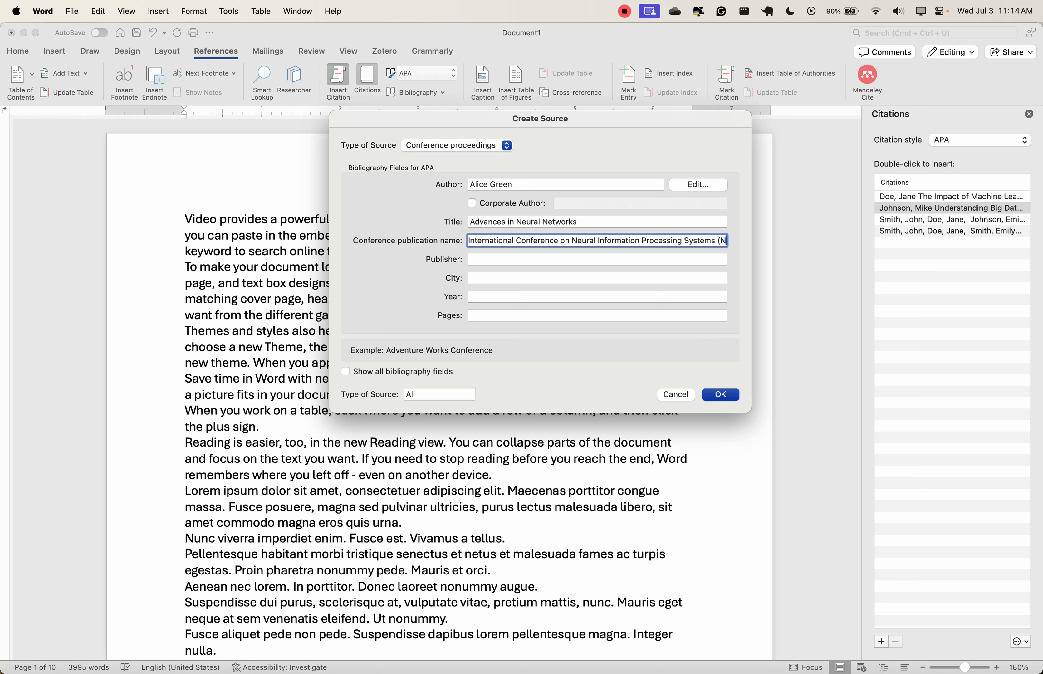
{"action": "type", "text": "eurIPS)"}
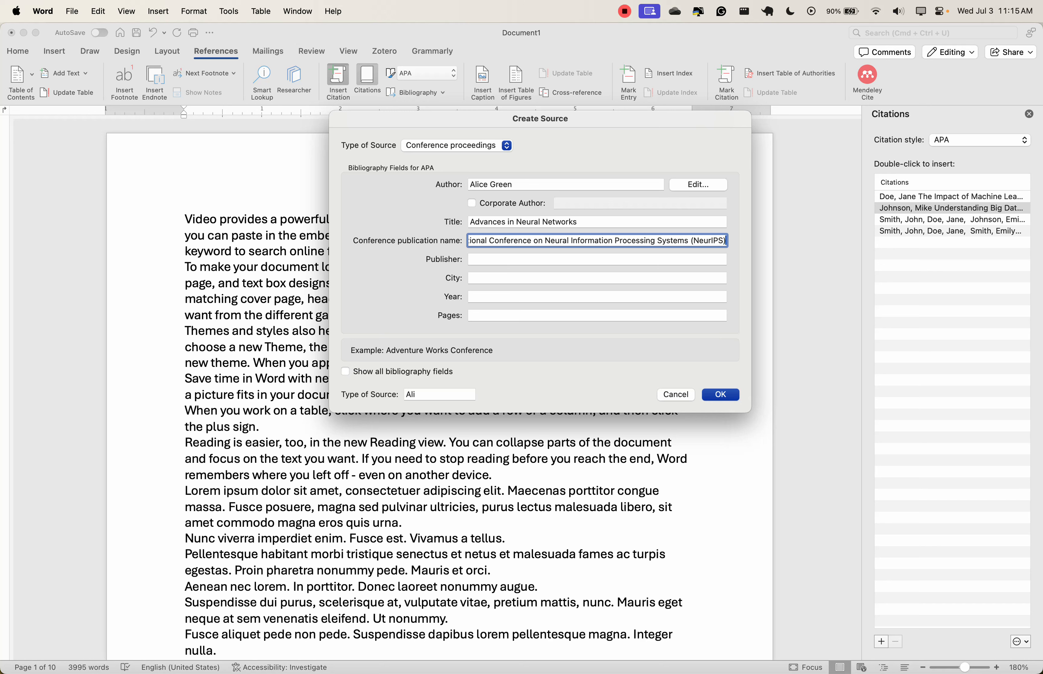
Step: Set the conference source's year to 2018 and its pages to 123-130 without spaces, and save the source
{"action": "left_click", "coordinate": [487, 259]}
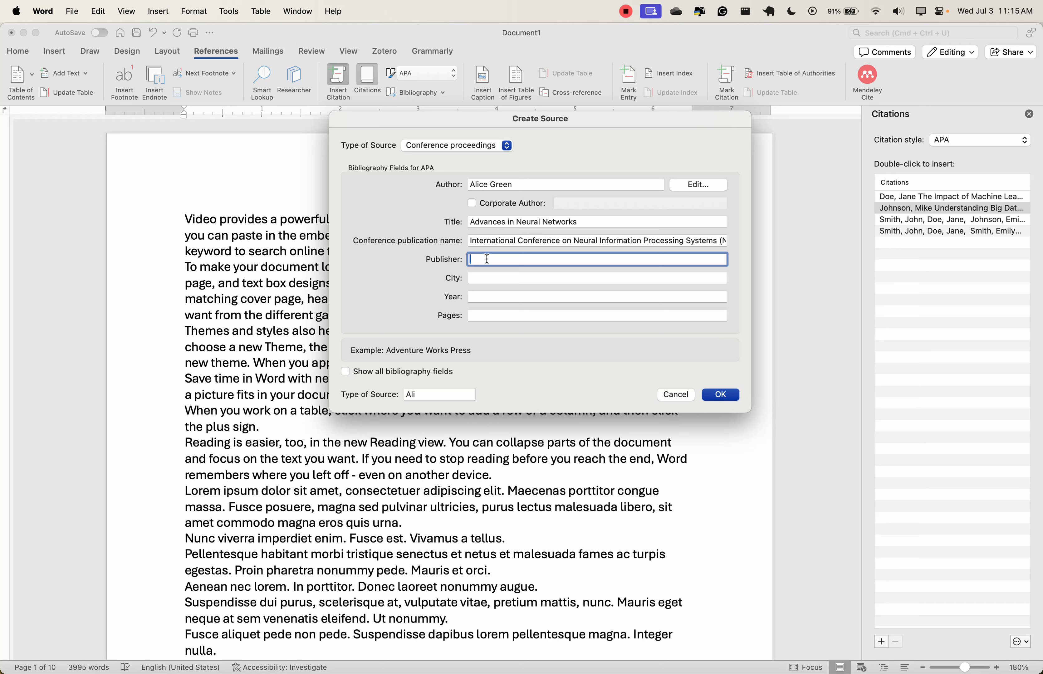
{"action": "left_click", "coordinate": [494, 293]}
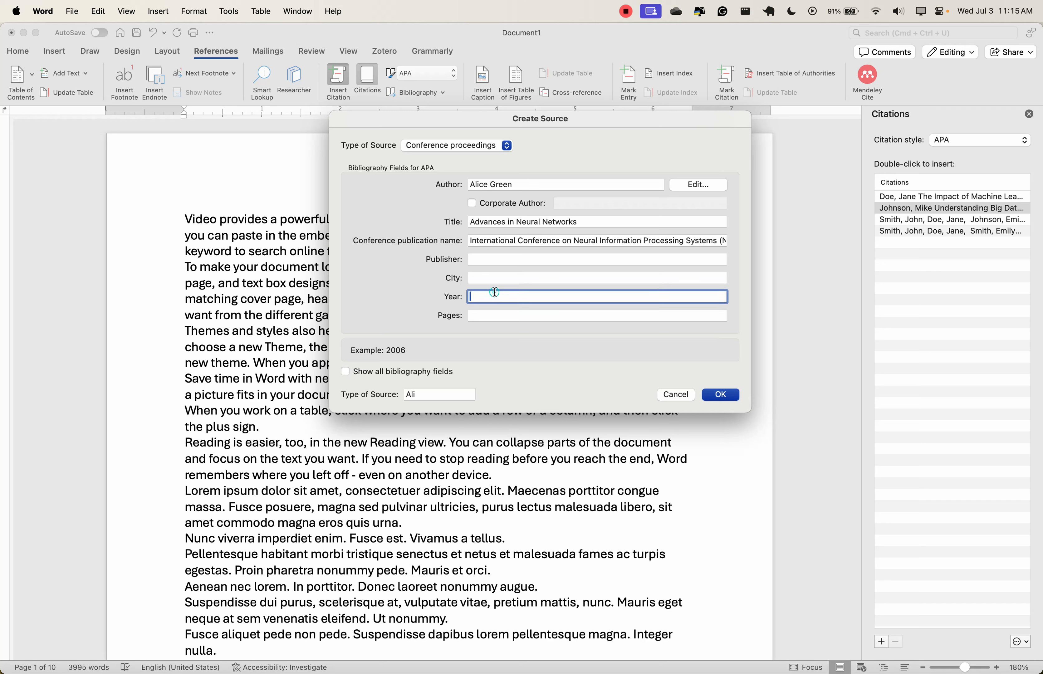
{"action": "type", "text": "2018"}
{"action": "left_click", "coordinate": [504, 317]}
{"action": "type", "text": "123"}
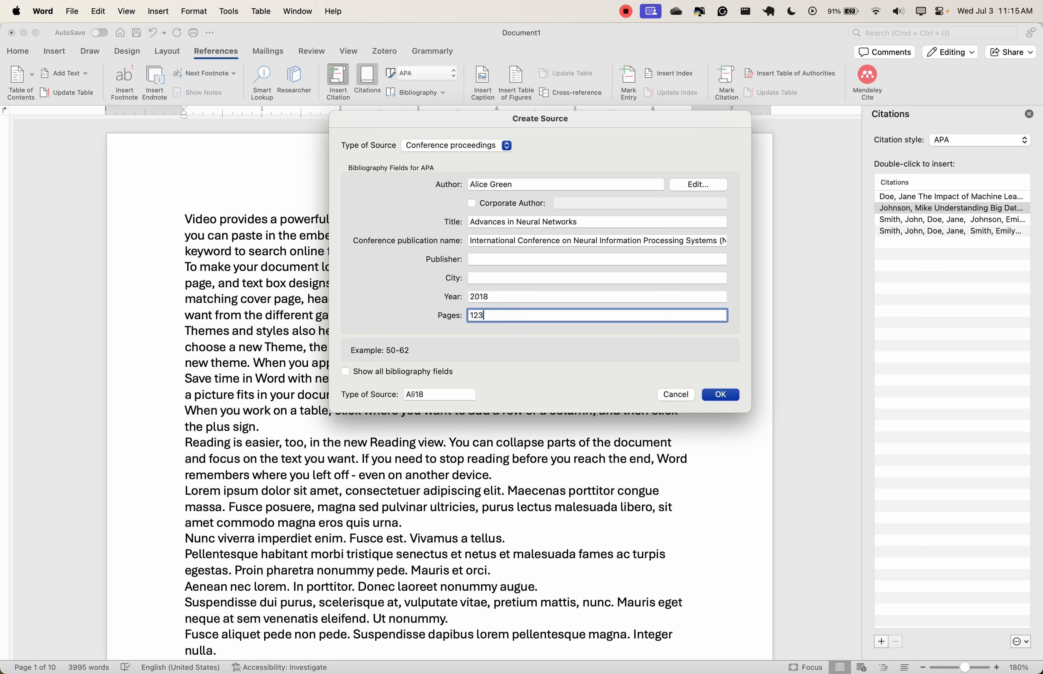
{"action": "type", "text": " - 130"}
{"action": "left_click", "coordinate": [495, 314]}
{"action": "key", "text": "BackSpace"}
{"action": "left_click", "coordinate": [486, 315]}
{"action": "key", "text": "BackSpace"}
{"action": "left_click", "coordinate": [712, 398]}
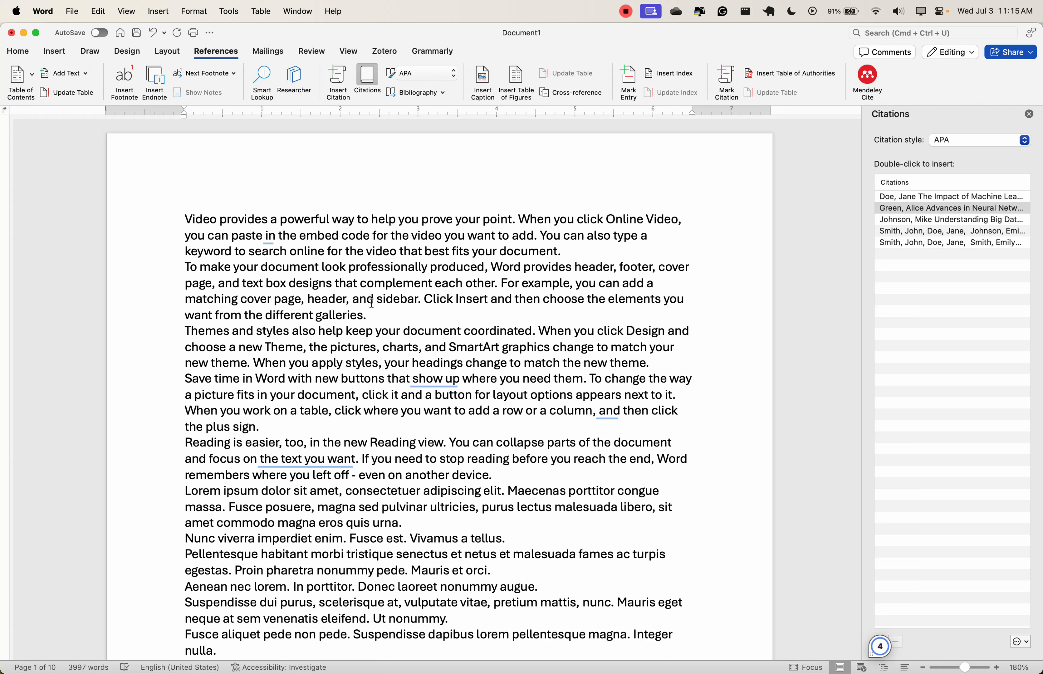
Step: Insert the "Understanding Big Data" citation after "the different galleries" and the "Advances in Neural Networks" citation after "magna eros quis urna"
{"action": "left_click", "coordinate": [363, 315]}
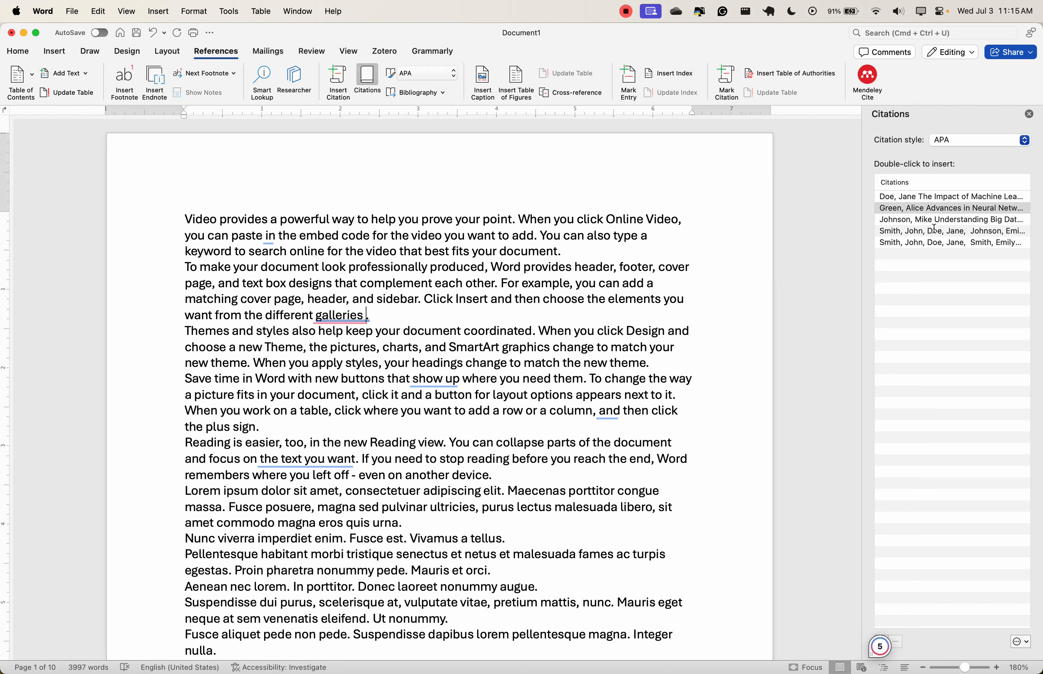
{"action": "double_click", "coordinate": [928, 219]}
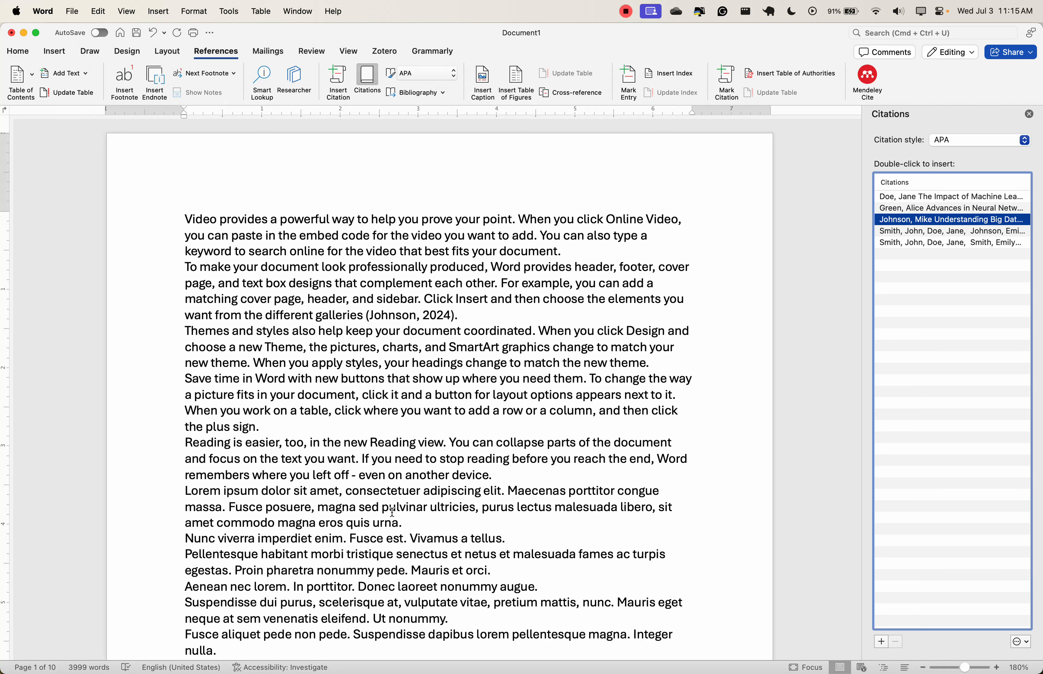
{"action": "left_click", "coordinate": [400, 524]}
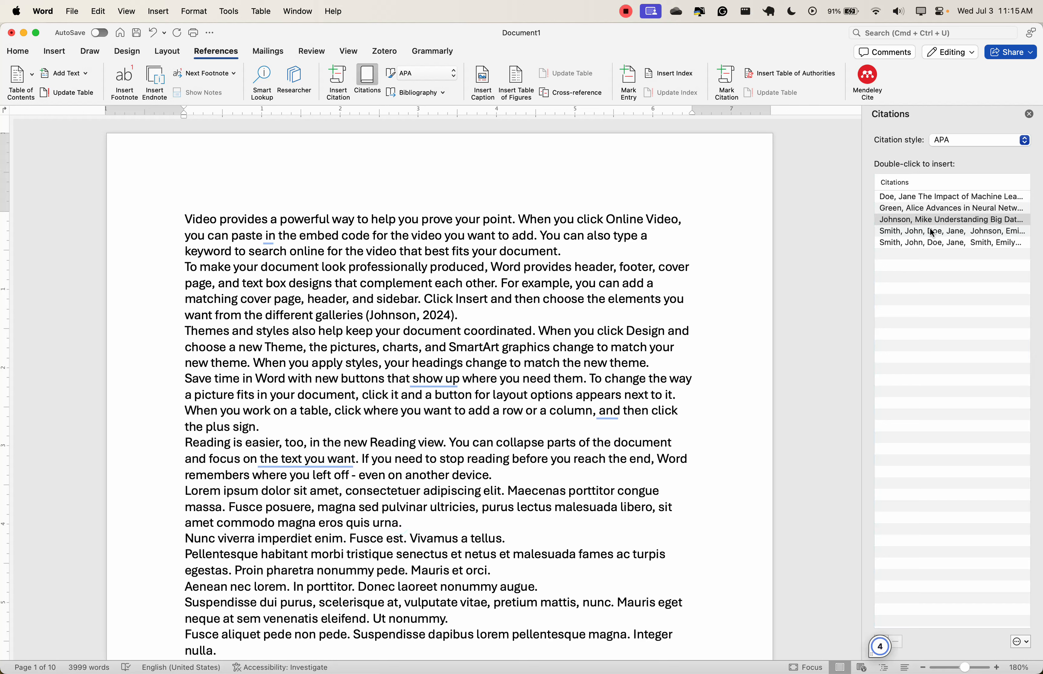
{"action": "double_click", "coordinate": [931, 210]}
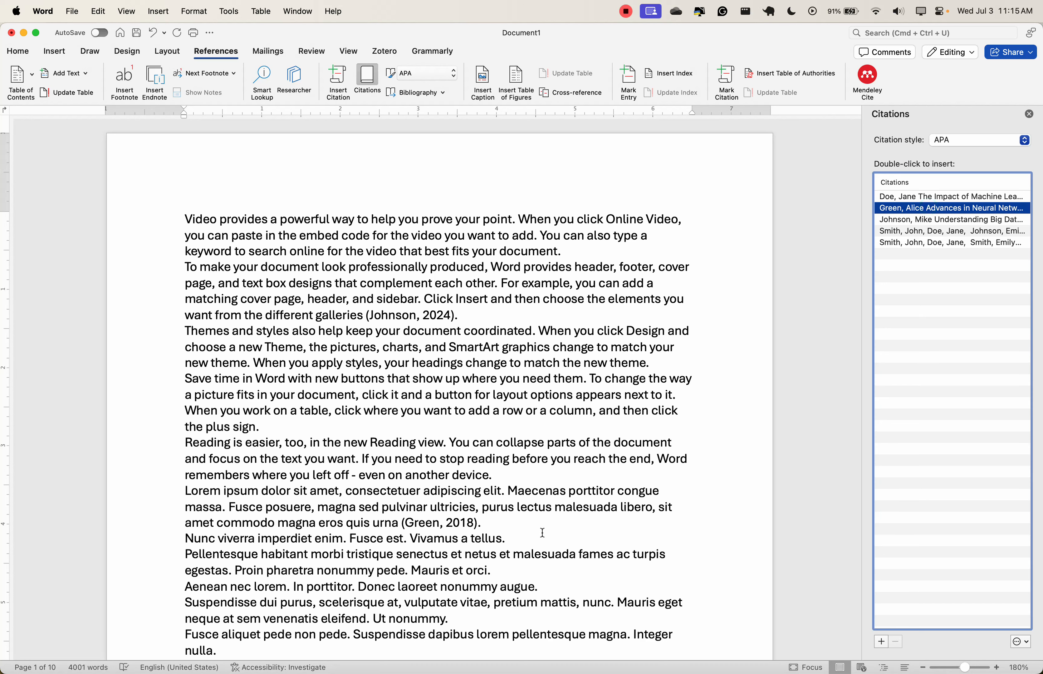
Step: Insert the "The Impact of Technology on Education" citation after "Ut nonummy" and the "Introduction to Data Science" citation after "Pellentesque cursus sagittis felis"
{"action": "left_click", "coordinate": [446, 619]}
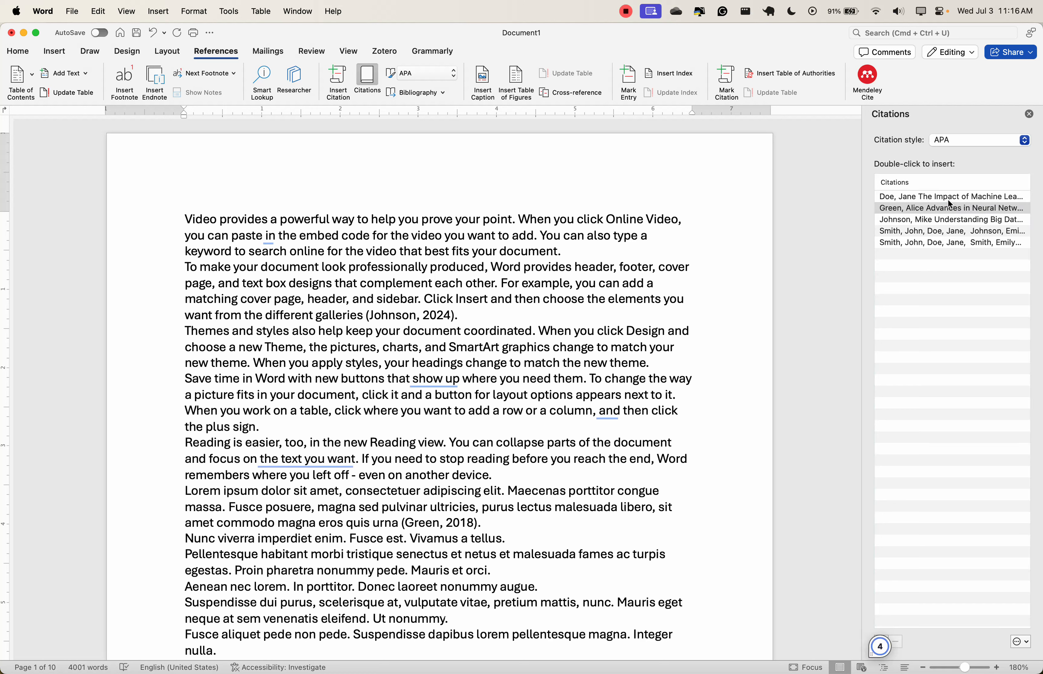
{"action": "double_click", "coordinate": [943, 232]}
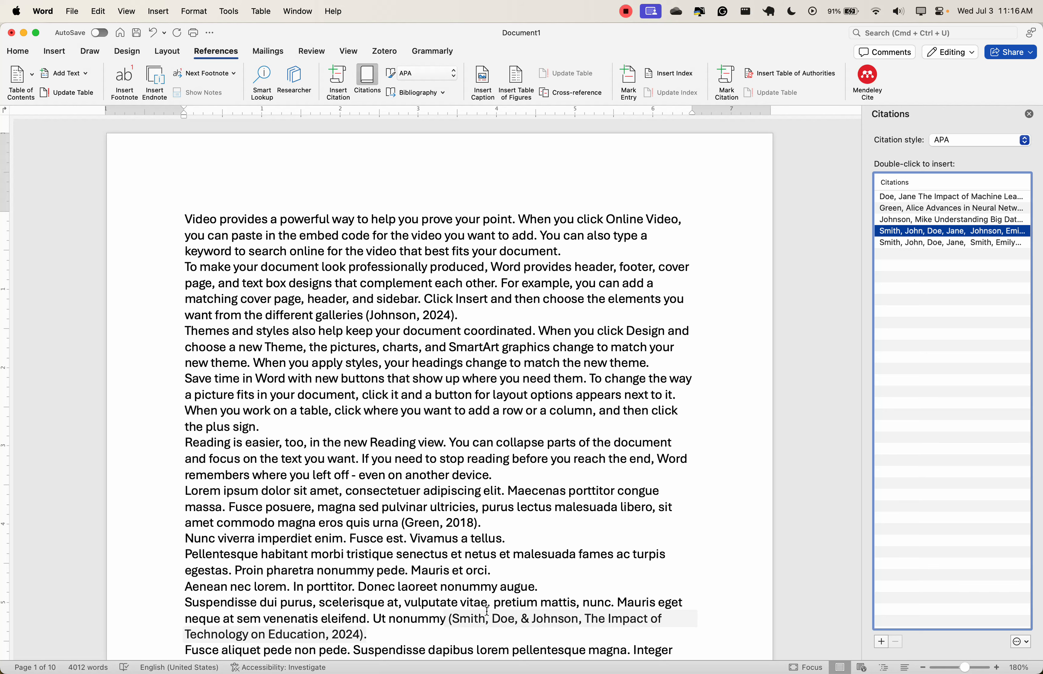
{"action": "scroll", "coordinate": [487, 610], "scroll_direction": "down", "scroll_amount": 3}
{"action": "scroll", "coordinate": [487, 610], "scroll_direction": "down", "scroll_amount": 5}
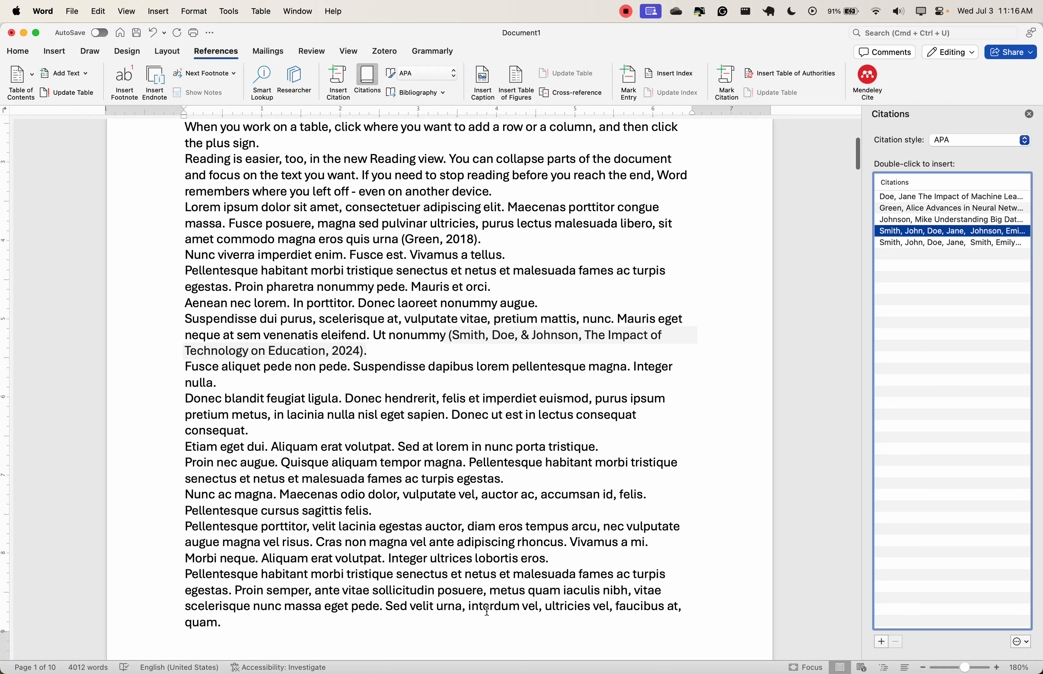
{"action": "left_click", "coordinate": [368, 510]}
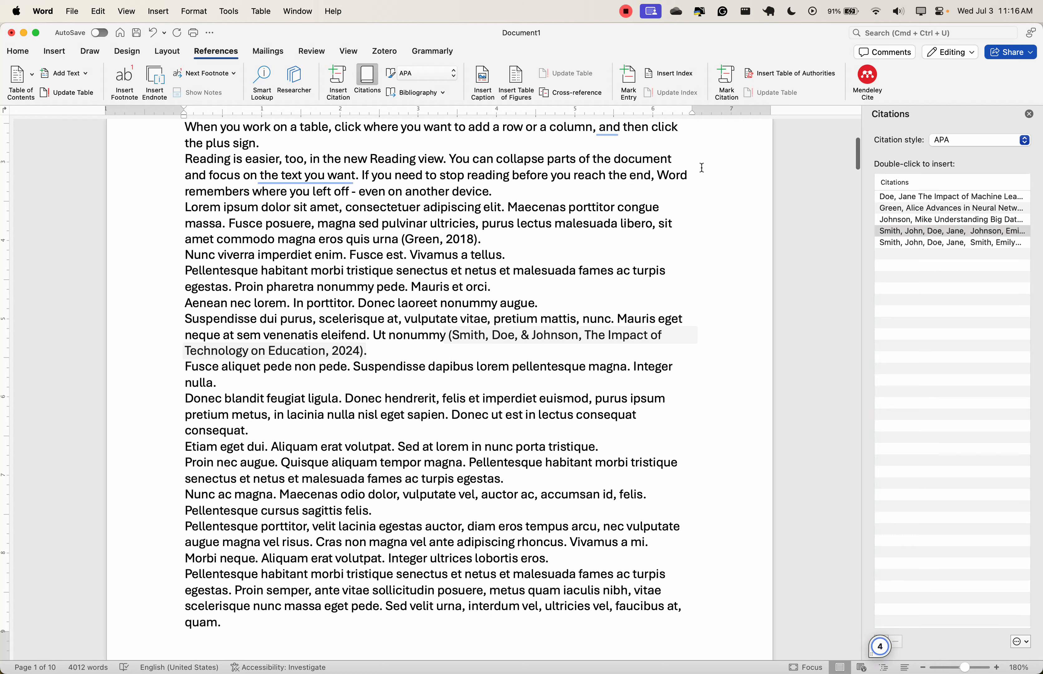
{"action": "double_click", "coordinate": [953, 243]}
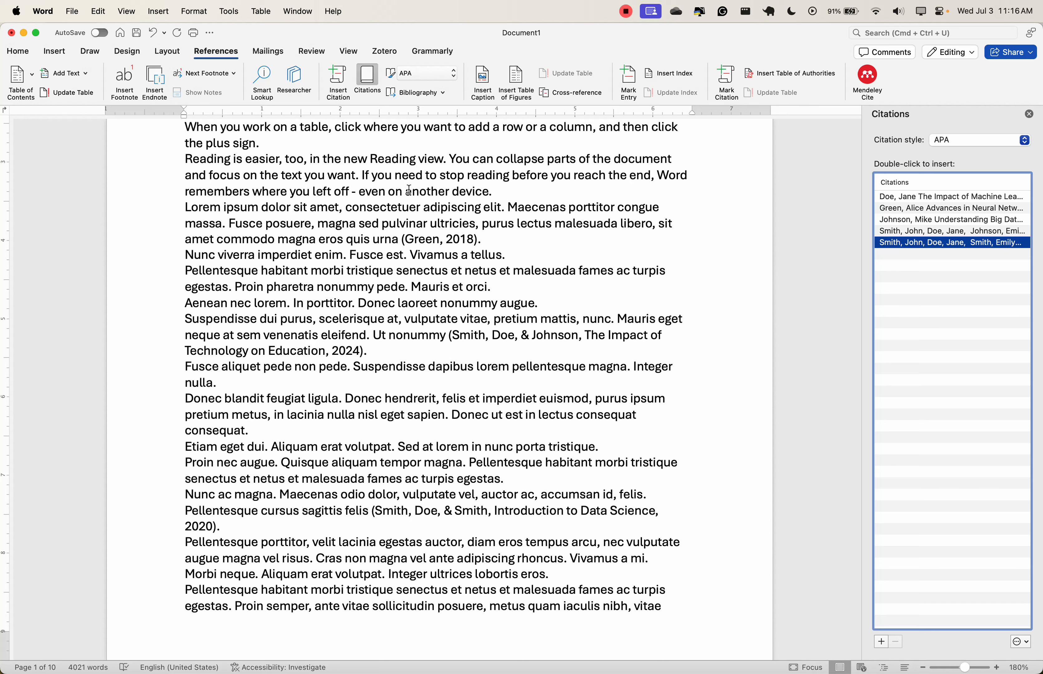
Step: Switch the document's citation style to IEEE so the in-text citations use that format
{"action": "left_click", "coordinate": [438, 76]}
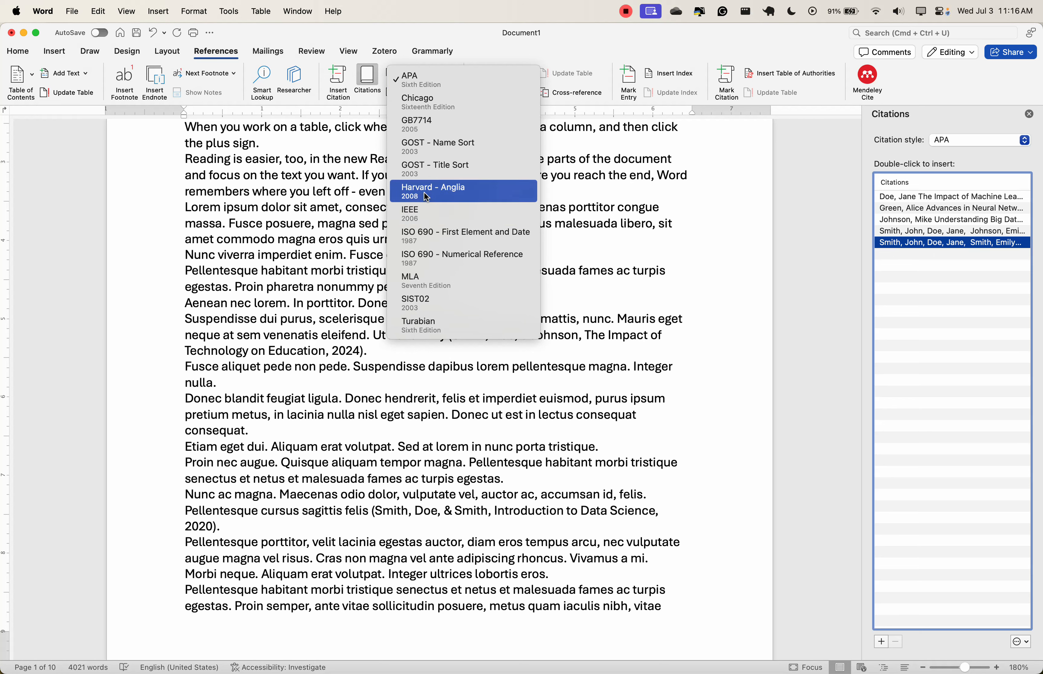
{"action": "left_click", "coordinate": [420, 215]}
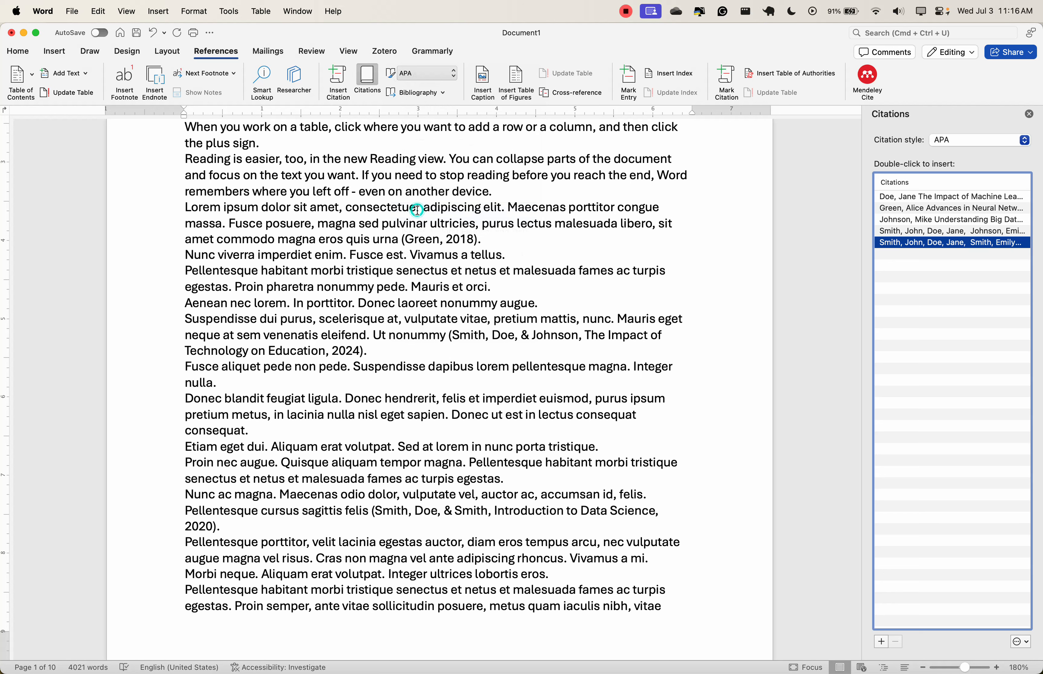
{"action": "left_click", "coordinate": [417, 245]}
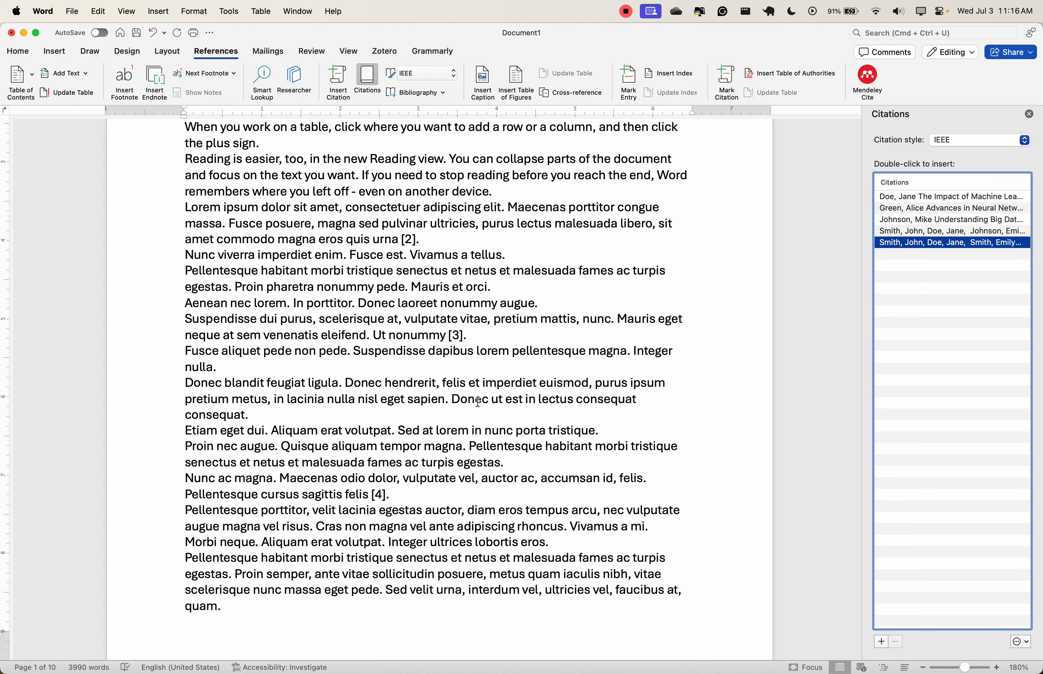
Step: Add a page break after the last line of the document and insert the built-in Bibliography on the new page
{"action": "scroll", "coordinate": [478, 404], "scroll_direction": "down", "scroll_amount": 20}
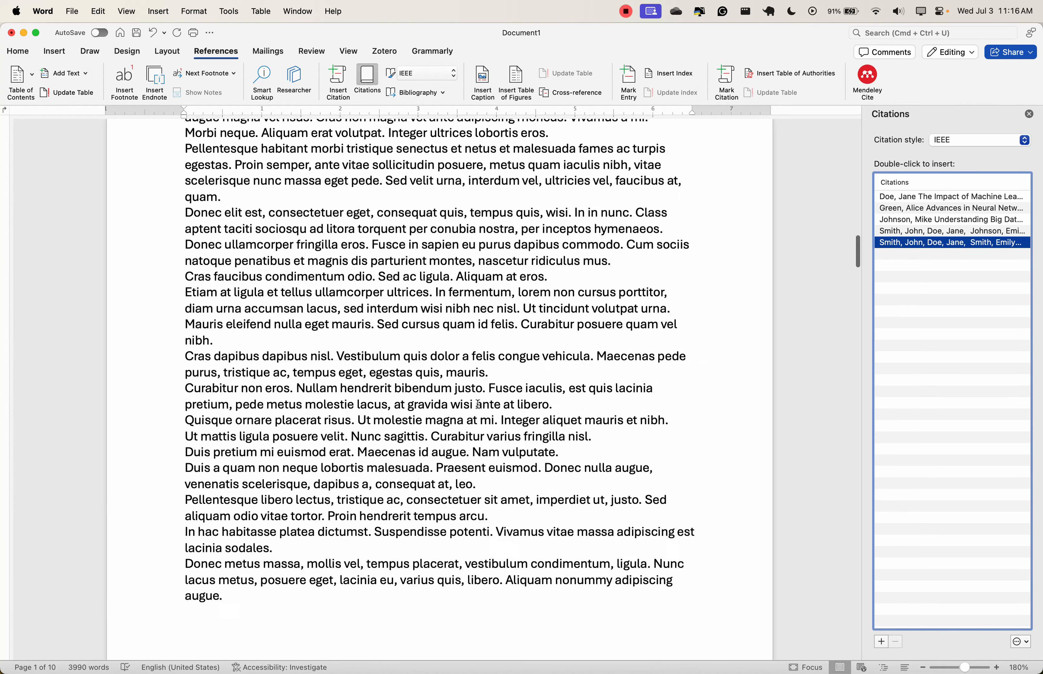
{"action": "scroll", "coordinate": [478, 403], "scroll_direction": "down", "scroll_amount": 20}
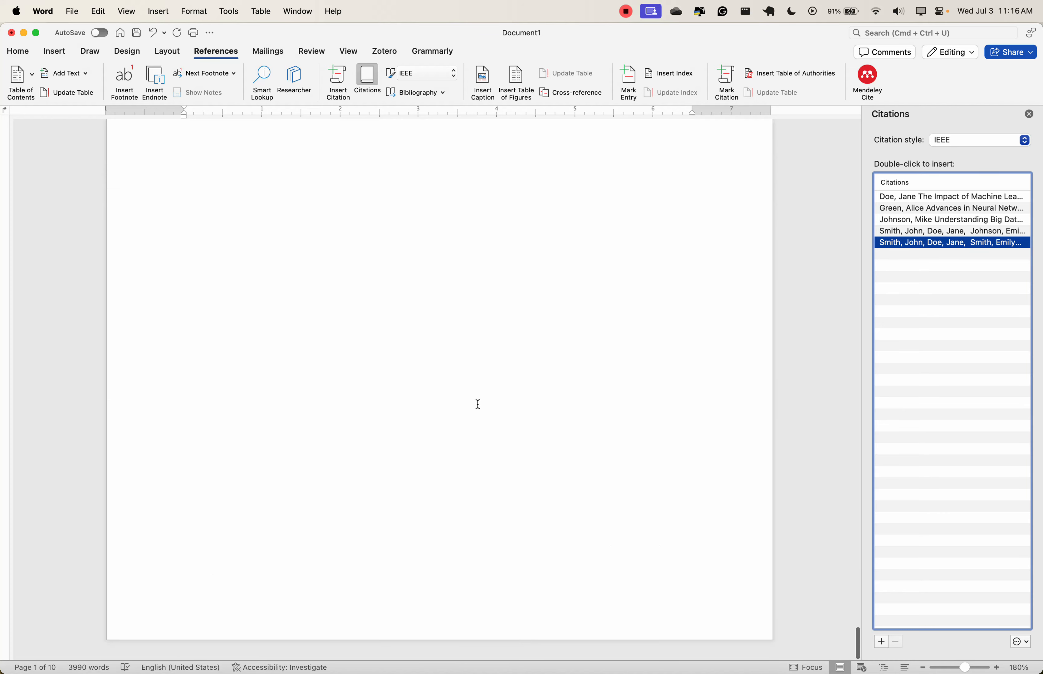
{"action": "scroll", "coordinate": [478, 403], "scroll_direction": "up", "scroll_amount": 5}
{"action": "left_click", "coordinate": [436, 366]}
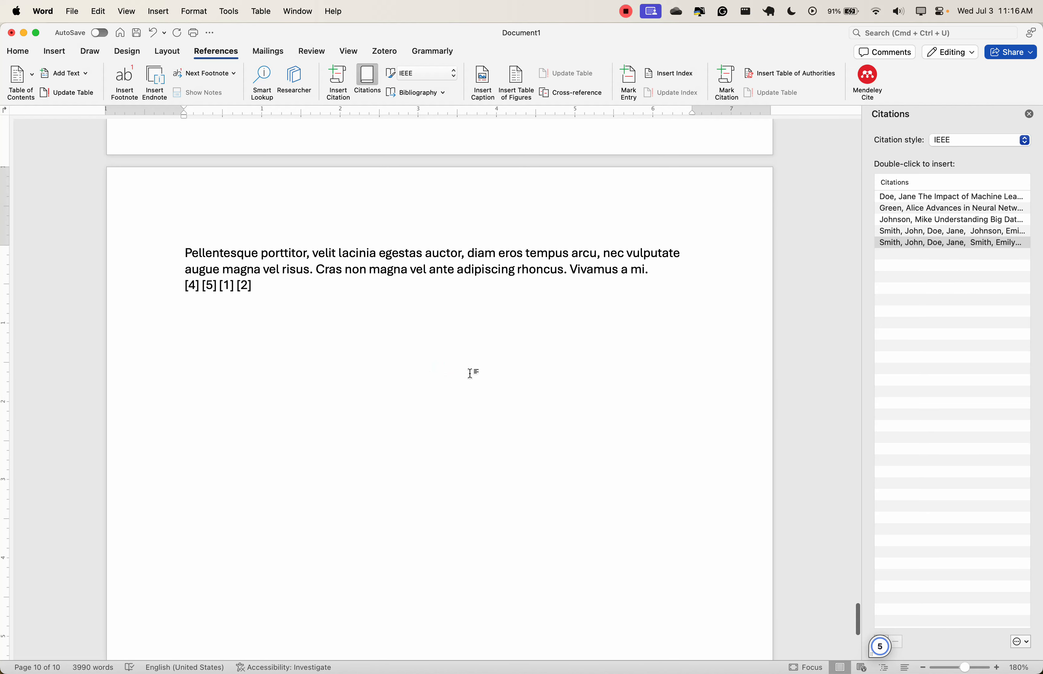
{"action": "key", "text": "super+Return"}
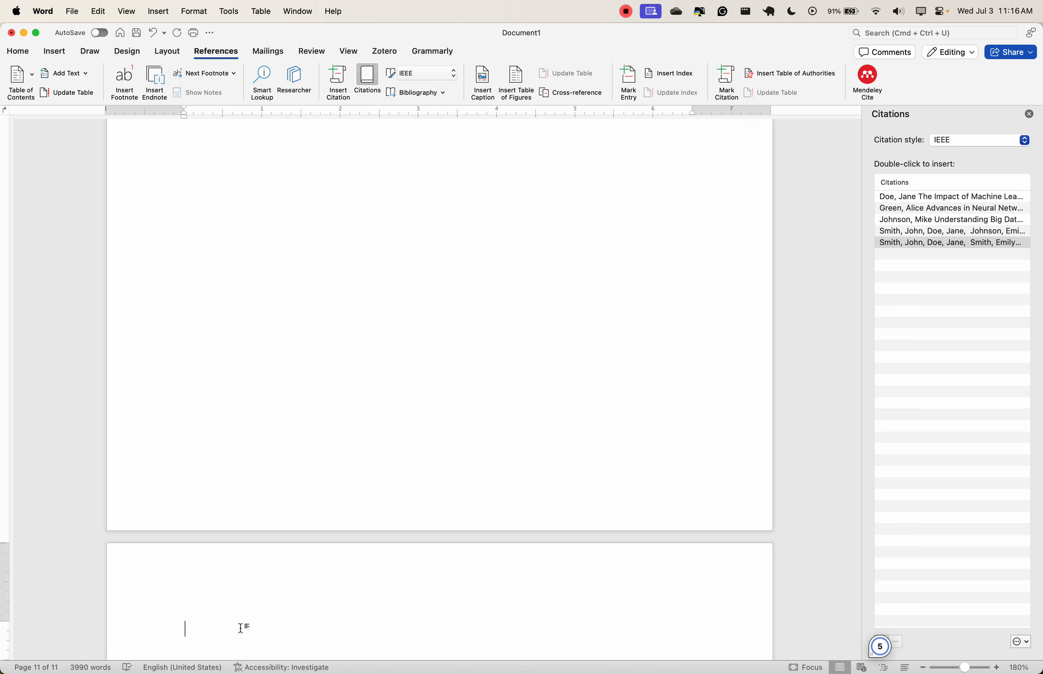
{"action": "left_click", "coordinate": [431, 93]}
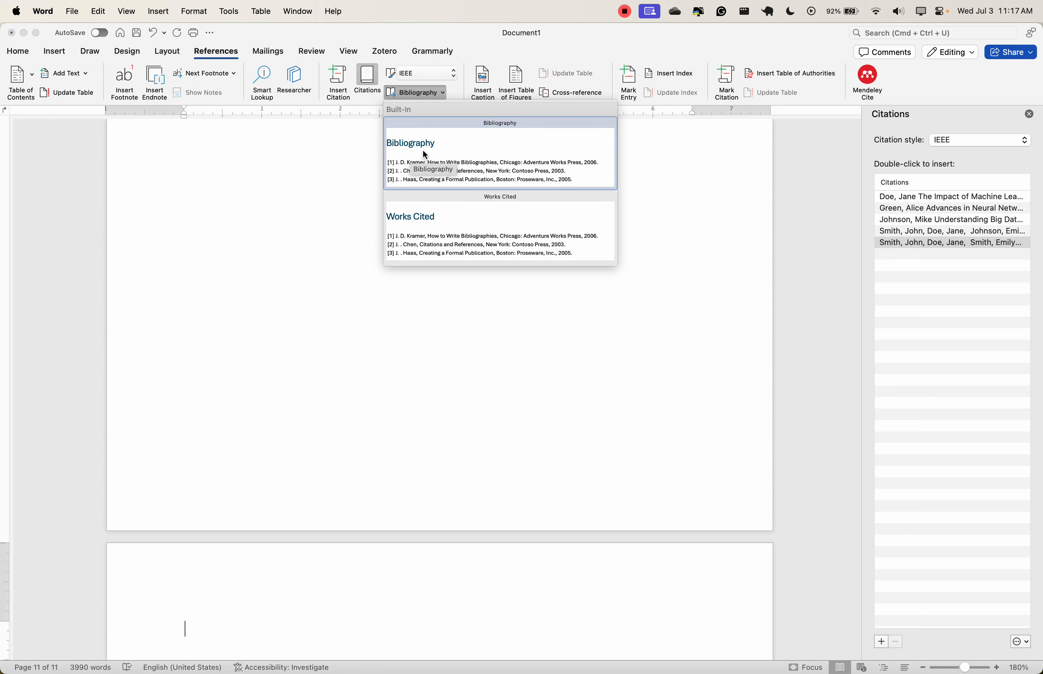
{"action": "left_click", "coordinate": [433, 145]}
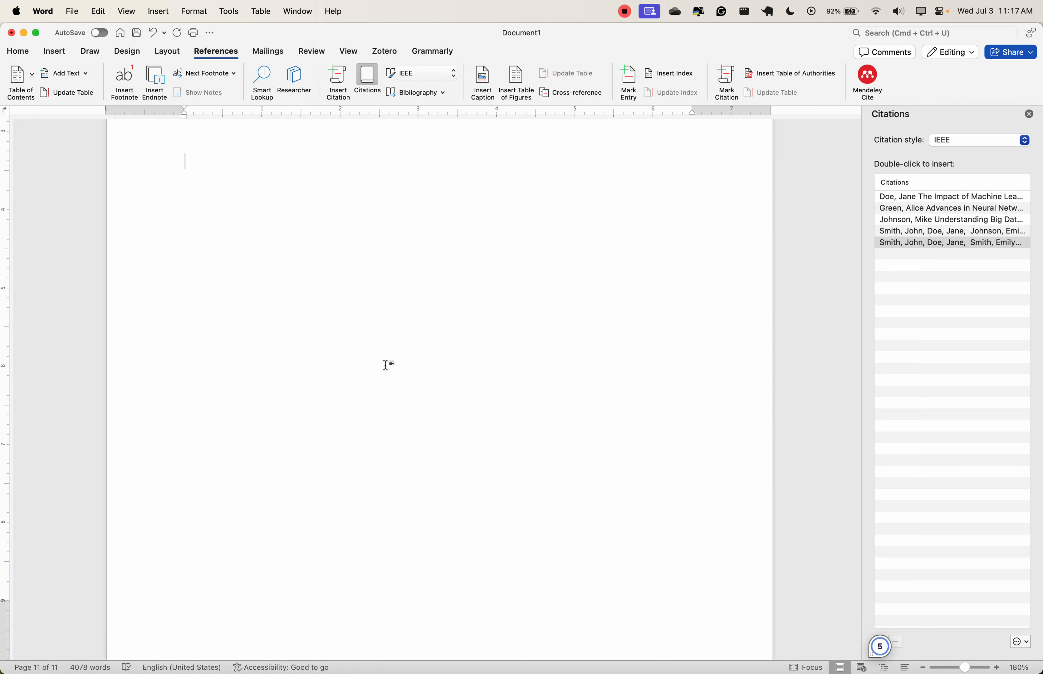
Step: Replace the "Bibliography" heading above the source list with "References"
{"action": "scroll", "coordinate": [385, 364], "scroll_direction": "up", "scroll_amount": 10}
{"action": "scroll", "coordinate": [385, 364], "scroll_direction": "down", "scroll_amount": 2}
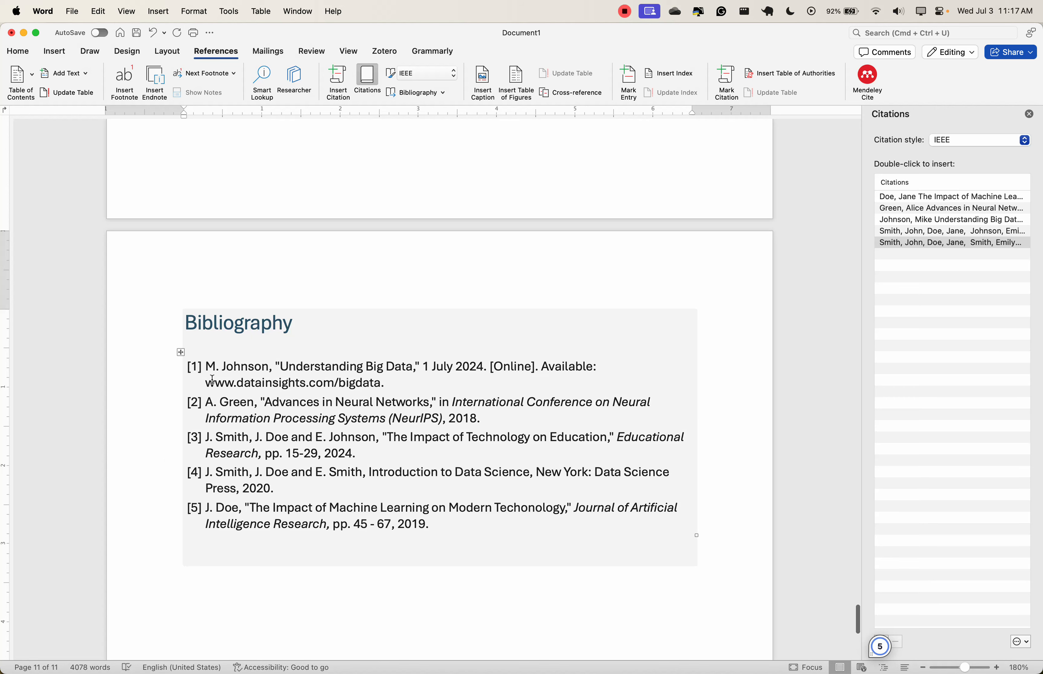
{"action": "scroll", "coordinate": [287, 451], "scroll_direction": "down", "scroll_amount": 1}
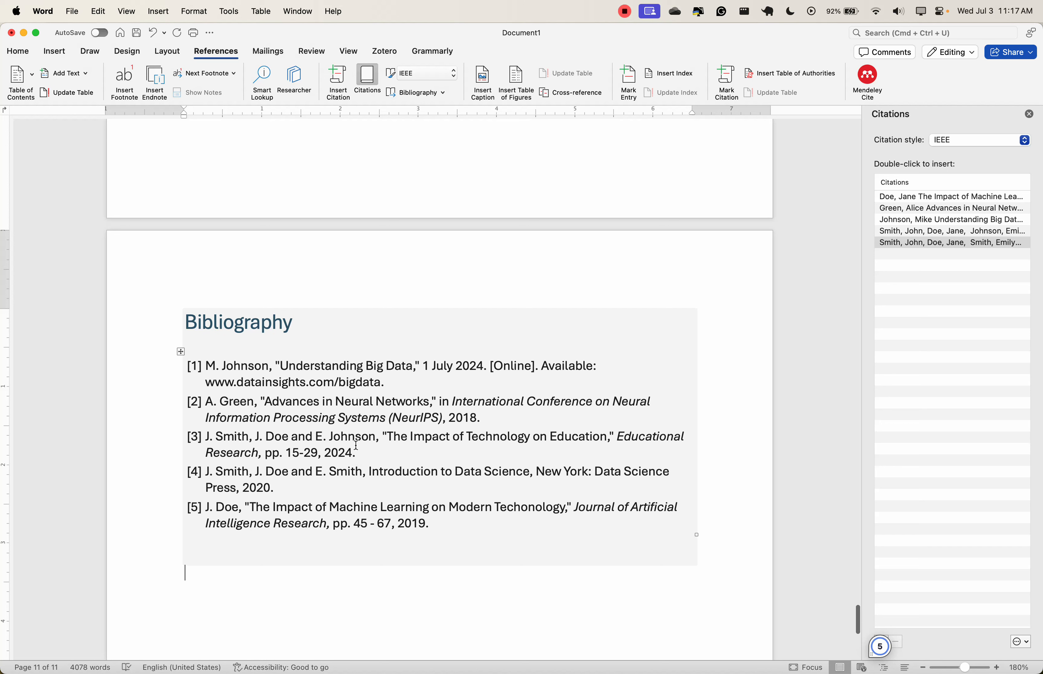
{"action": "double_click", "coordinate": [254, 323]}
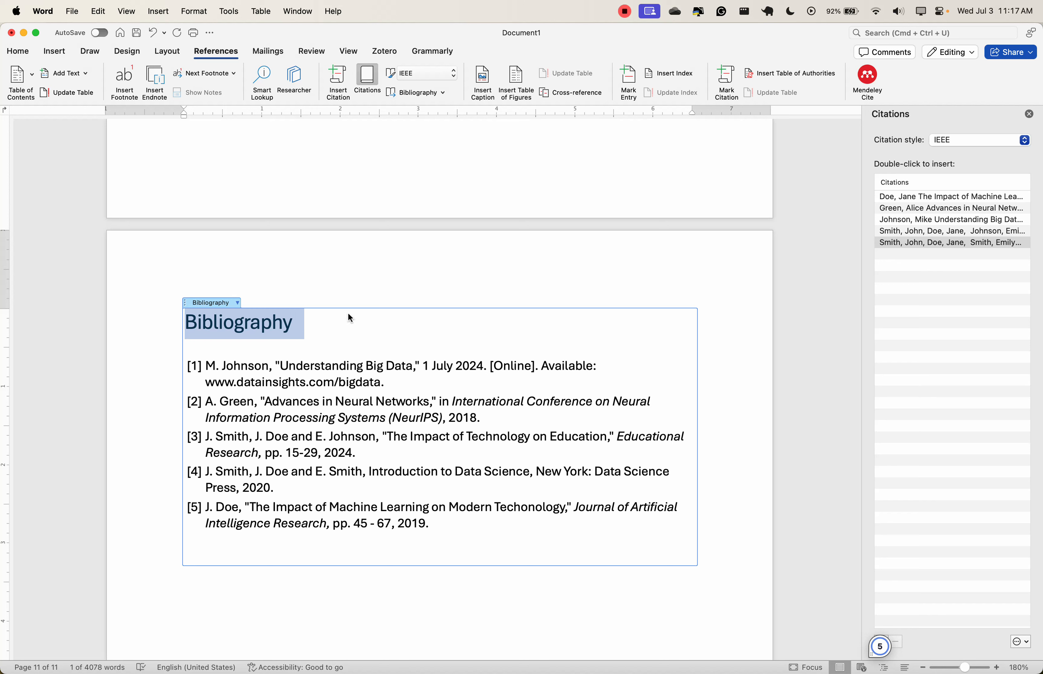
{"action": "type", "text": "Referne"}
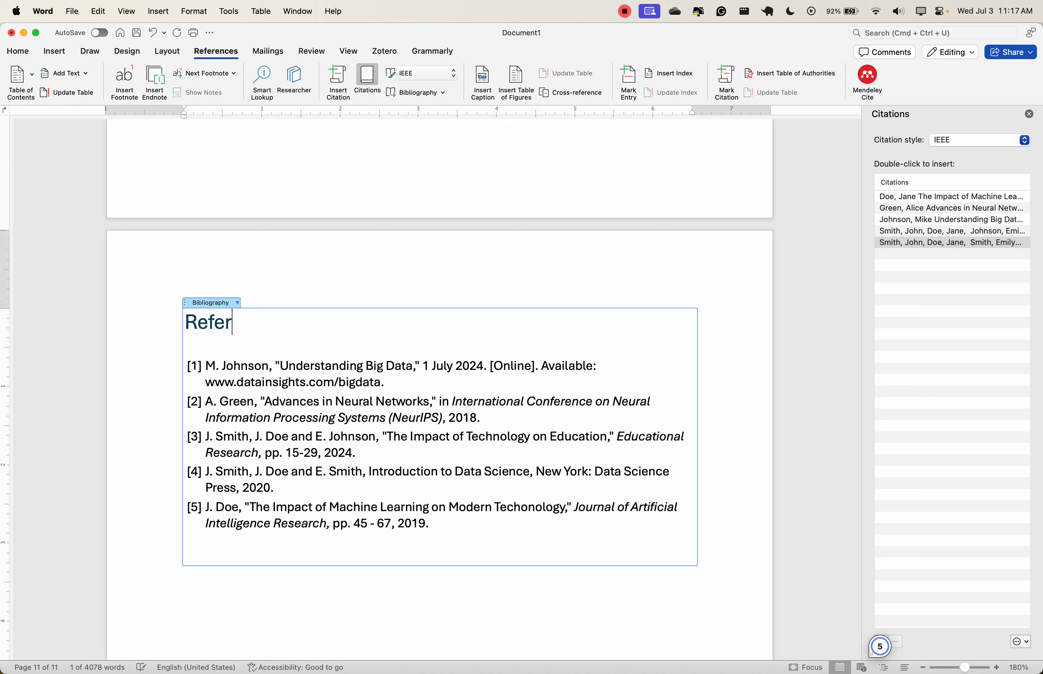
{"action": "key", "text": "BackSpace"}
{"action": "key", "text": "BackSpace"}
{"action": "type", "text": "ences"}
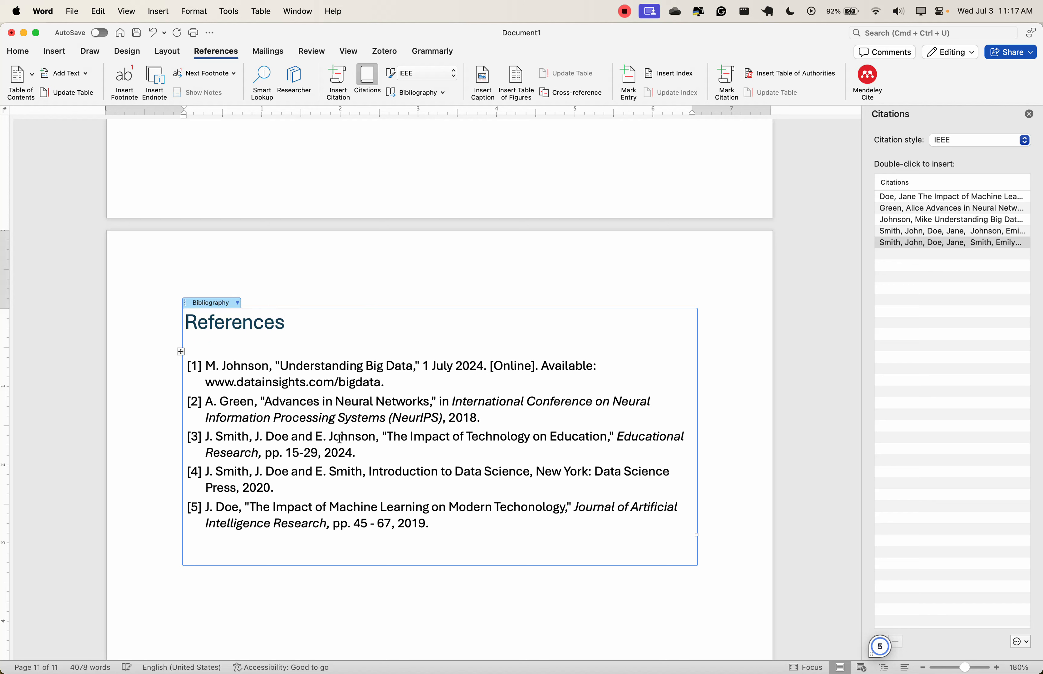
{"action": "left_click", "coordinate": [330, 597]}
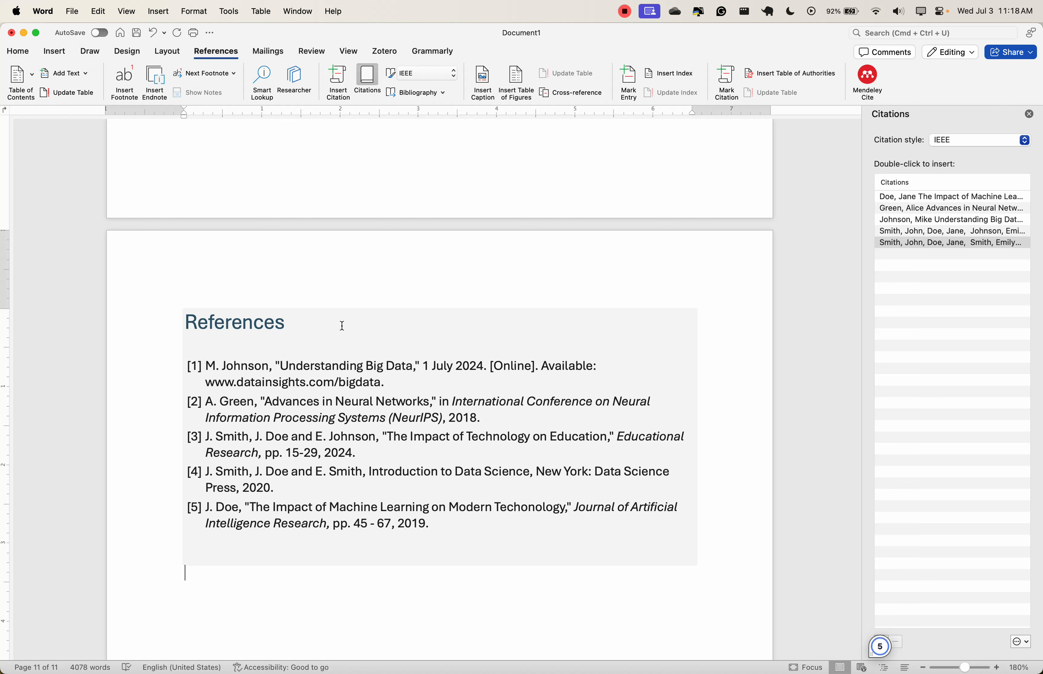
{"action": "scroll", "coordinate": [418, 396], "scroll_direction": "up", "scroll_amount": 8}
{"action": "scroll", "coordinate": [417, 395], "scroll_direction": "up", "scroll_amount": 10}
{"action": "scroll", "coordinate": [418, 396], "scroll_direction": "up", "scroll_amount": 10}
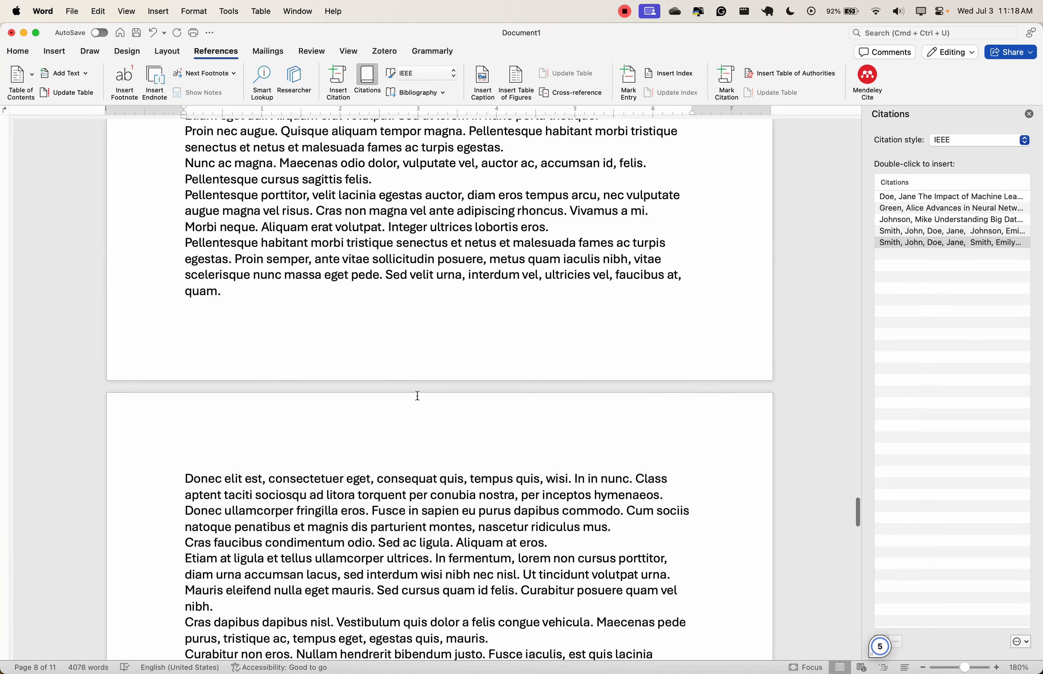
{"action": "scroll", "coordinate": [417, 396], "scroll_direction": "up", "scroll_amount": 10}
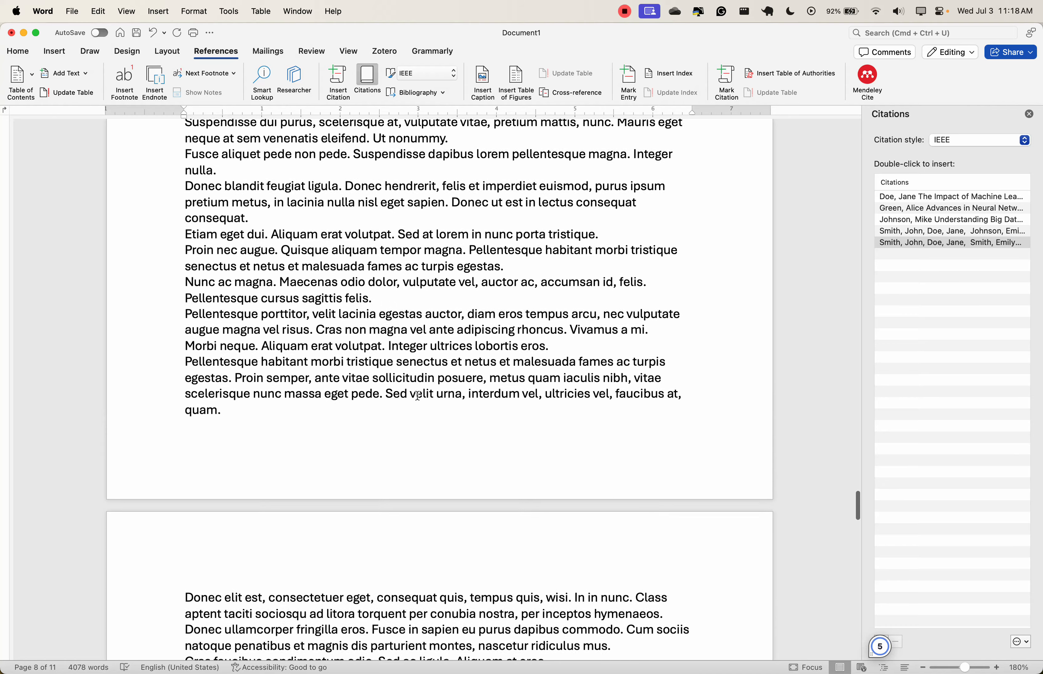
{"action": "scroll", "coordinate": [418, 396], "scroll_direction": "up", "scroll_amount": 10}
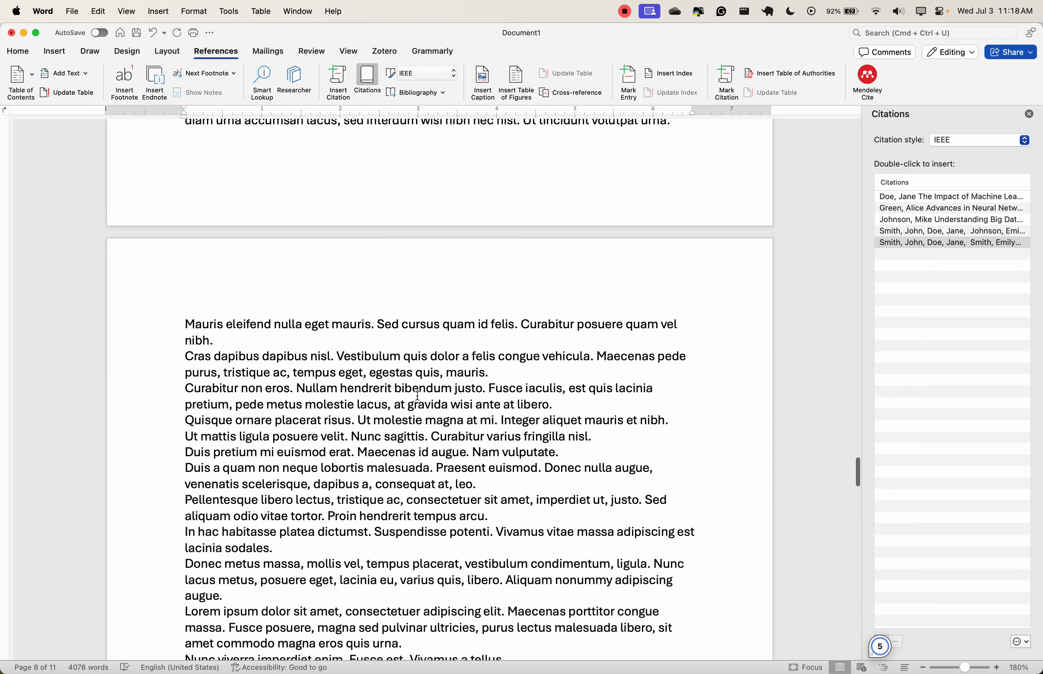